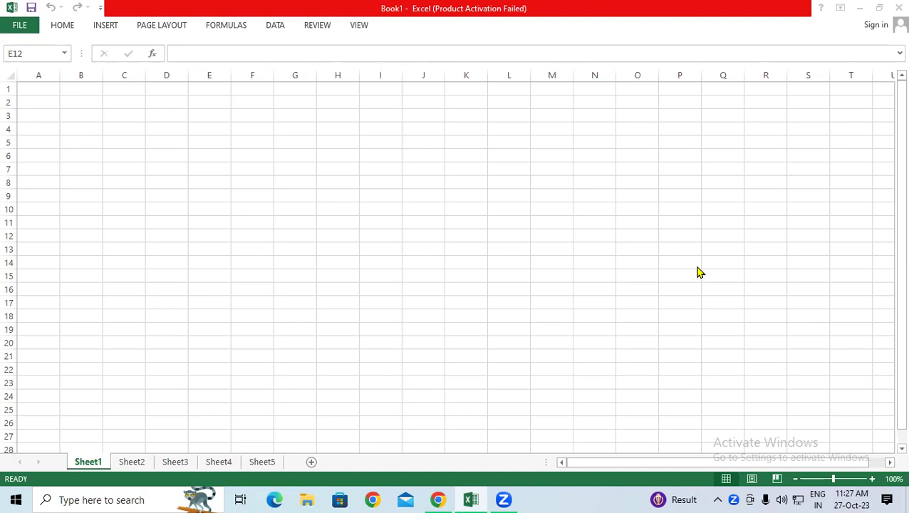
Step: Insert today's date 27-10-23 in F4 and the current time 11:27 AM in F5
left_click(200, 141)
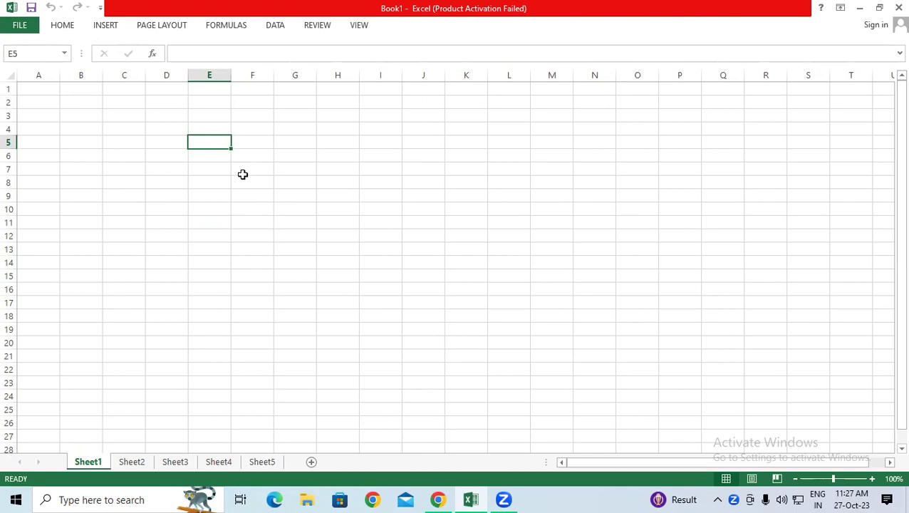
left_click(238, 124)
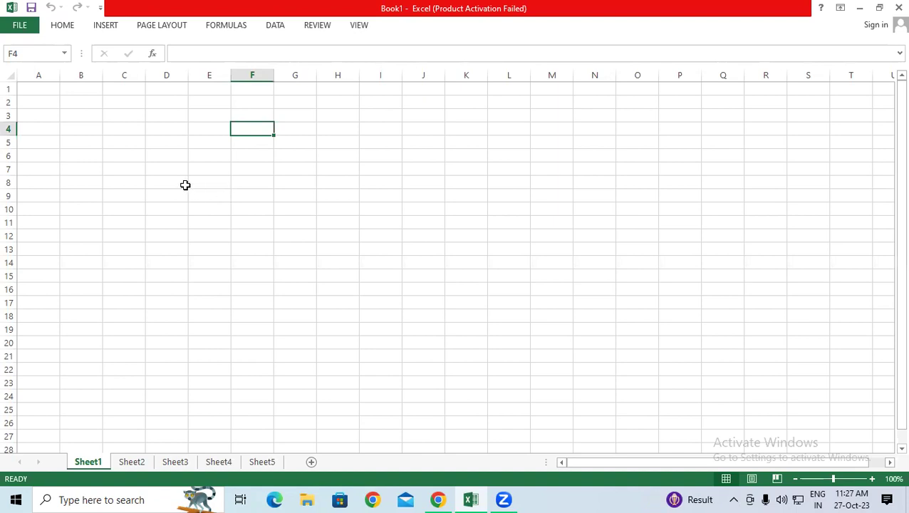
key("ctrl+semicolon")
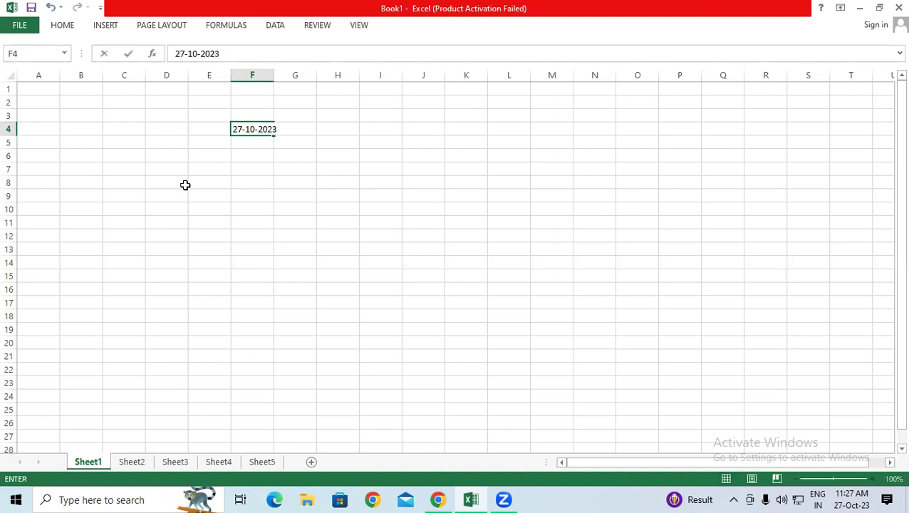
key("Return")
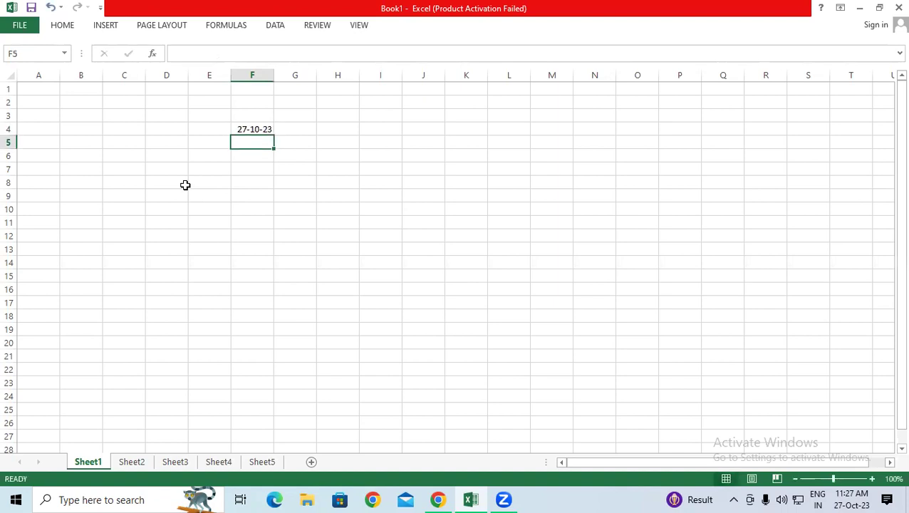
key("ctrl+shift+semicolon")
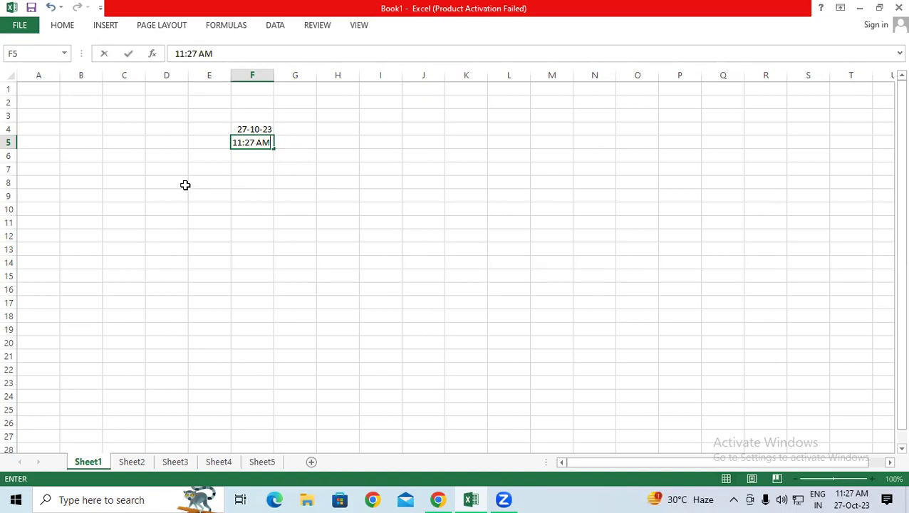
left_click(295, 273)
Step: Clear the date and time entries from F4:F5
mouse_move(209, 133)
left_mouse_down()
mouse_move(322, 156)
mouse_move(334, 176)
left_mouse_up()
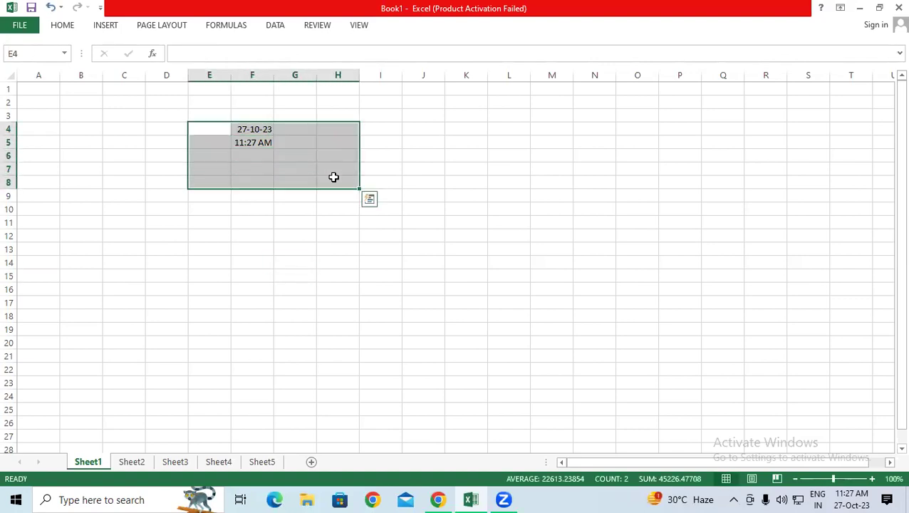
left_click(204, 498)
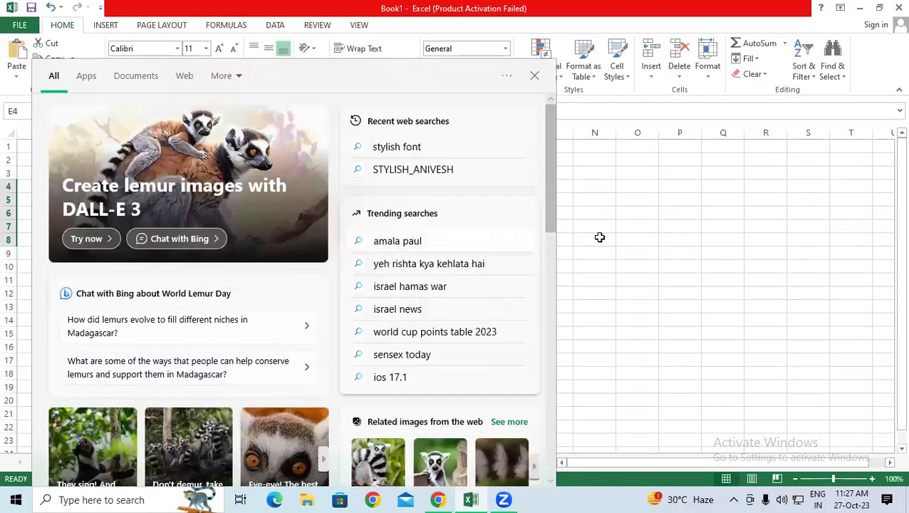
left_click(617, 236)
Step: Apply All Borders to the empty range B2:E8
left_click(319, 254)
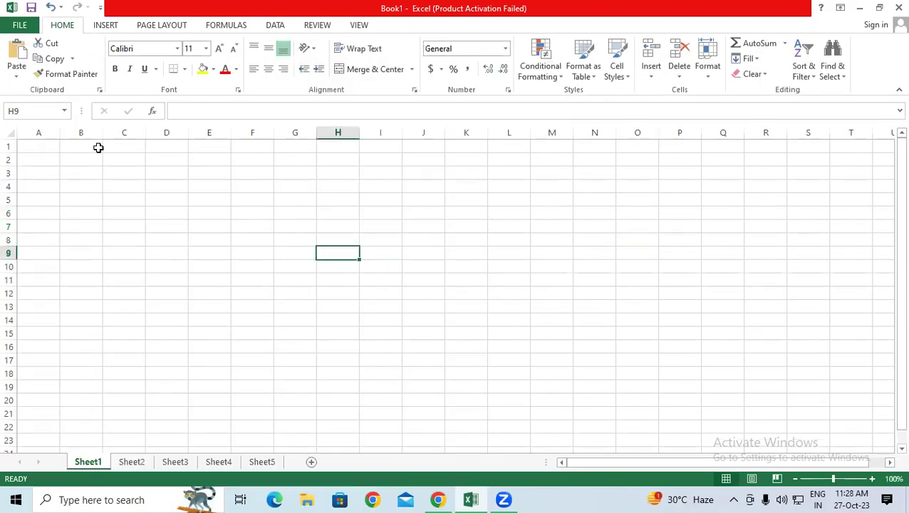
left_click(165, 197)
left_click(283, 218)
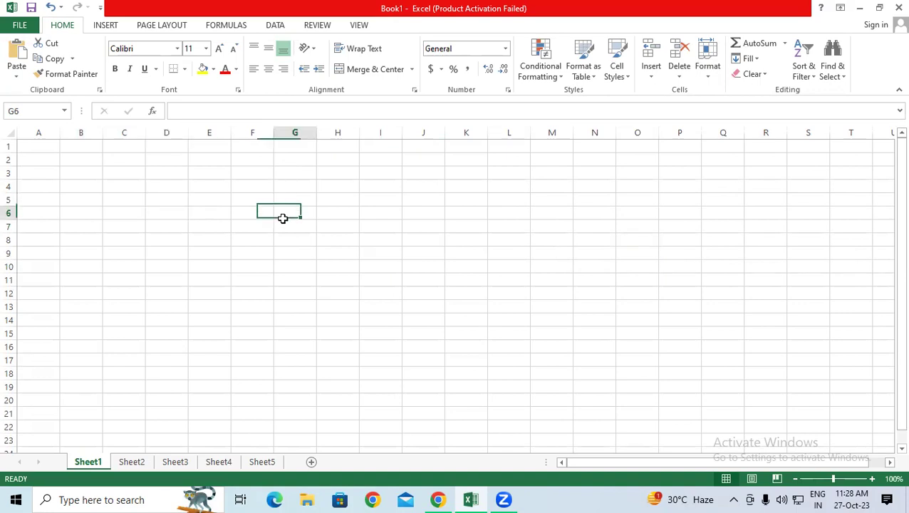
left_click(159, 170)
left_click(89, 160)
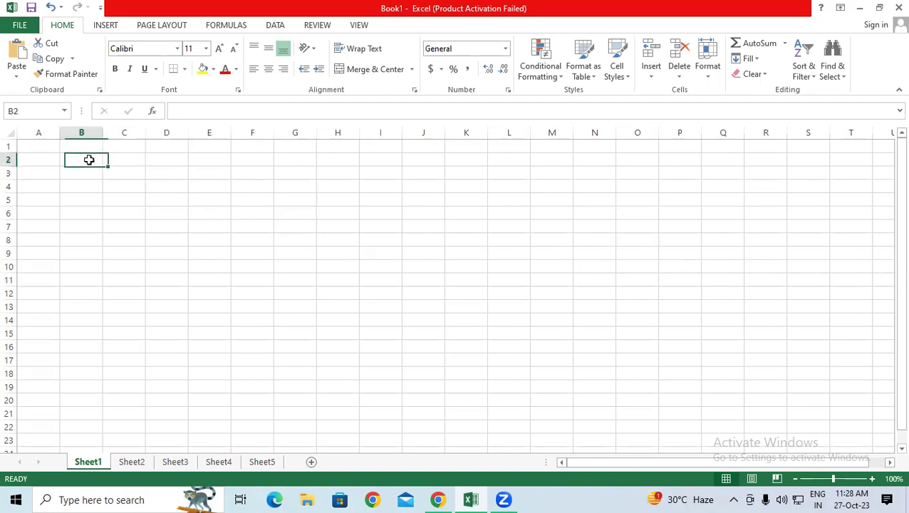
left_click_drag(89, 160, 209, 243)
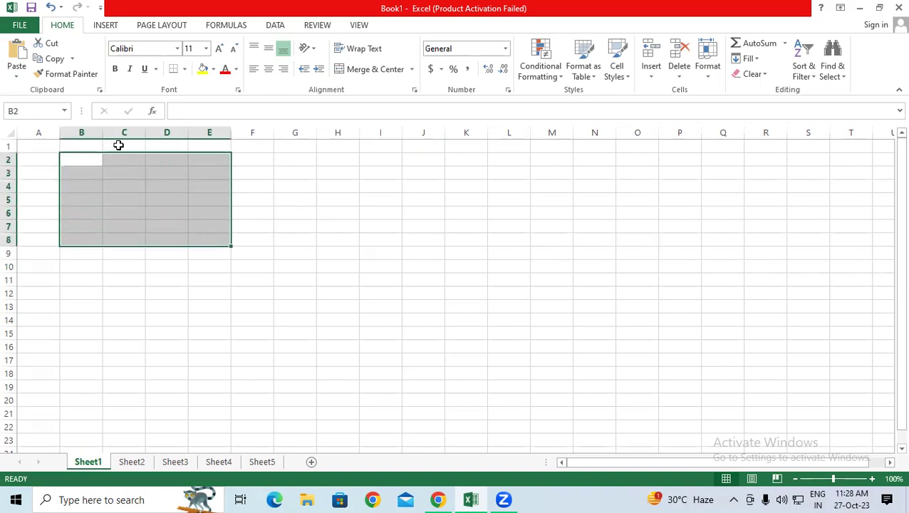
left_click(183, 69)
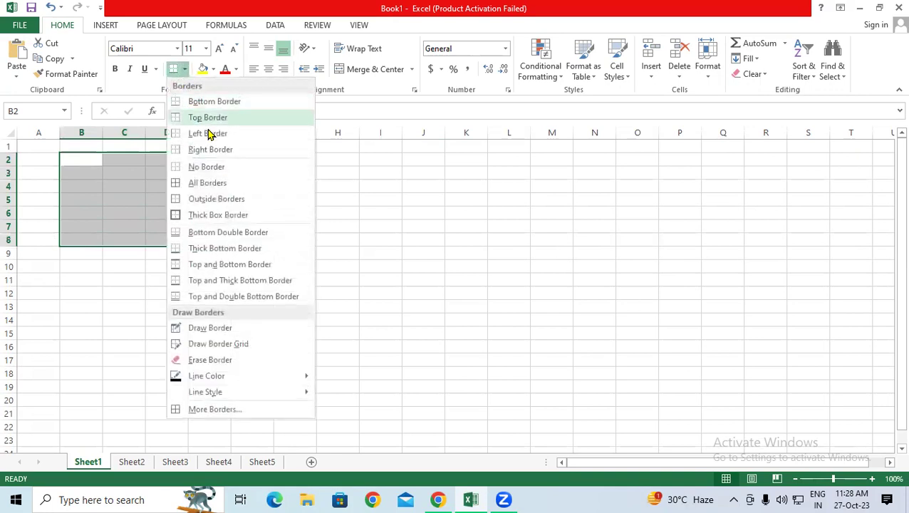
left_click(208, 182)
left_click(154, 199)
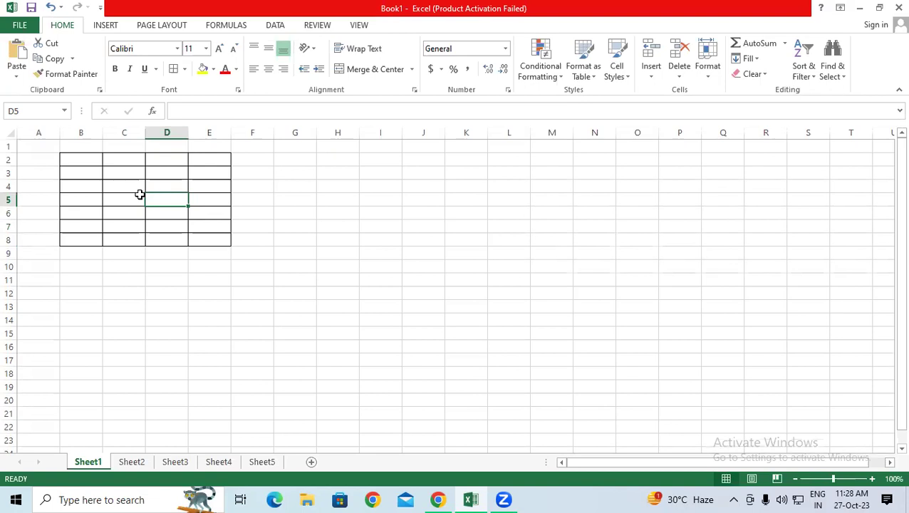
Step: Enter 10 KG in C3 and 5 KG in C4
left_click(121, 168)
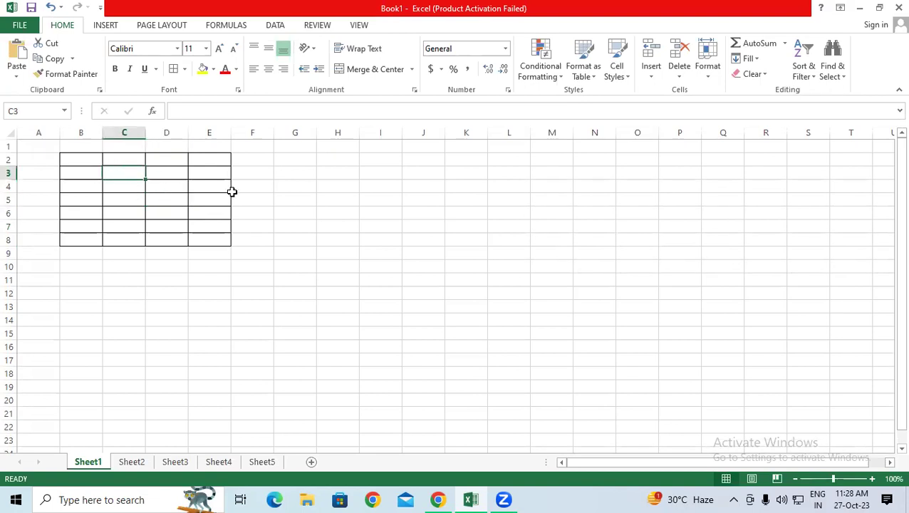
type("10 KG")
key("ctrl+Return")
key("Return")
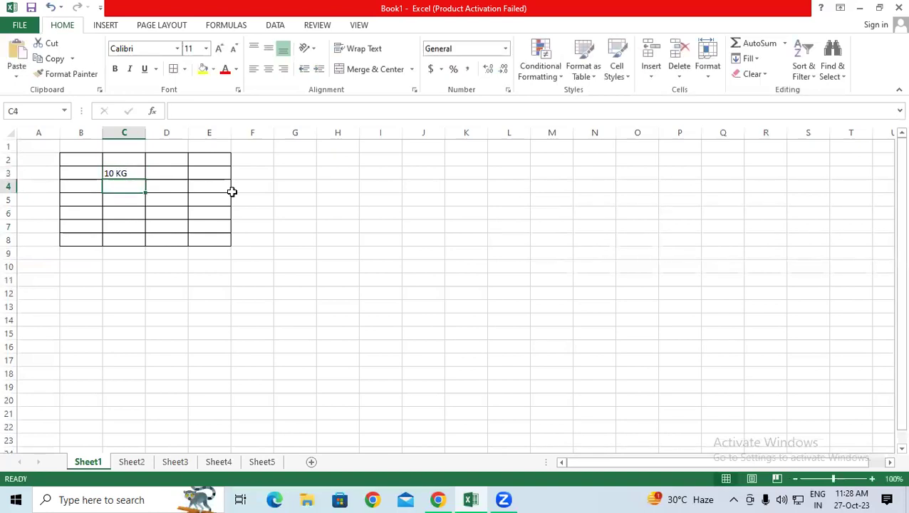
type("5")
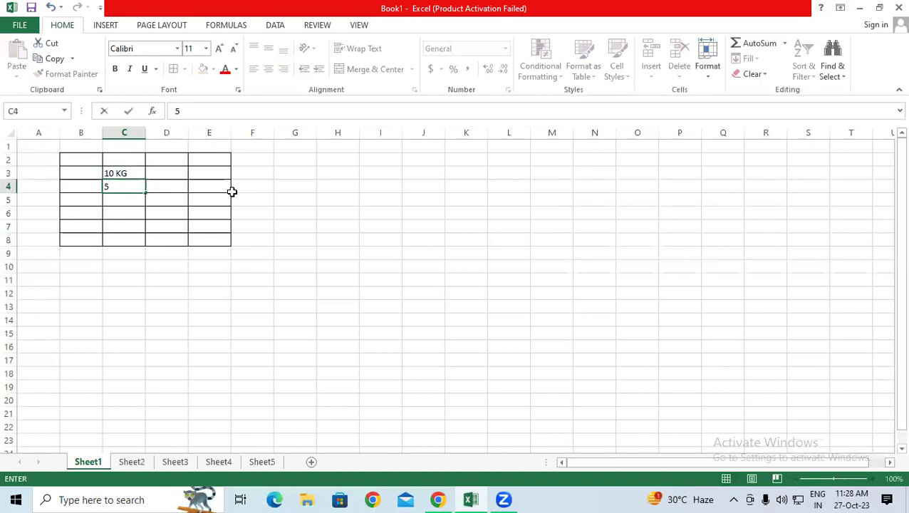
key("Return")
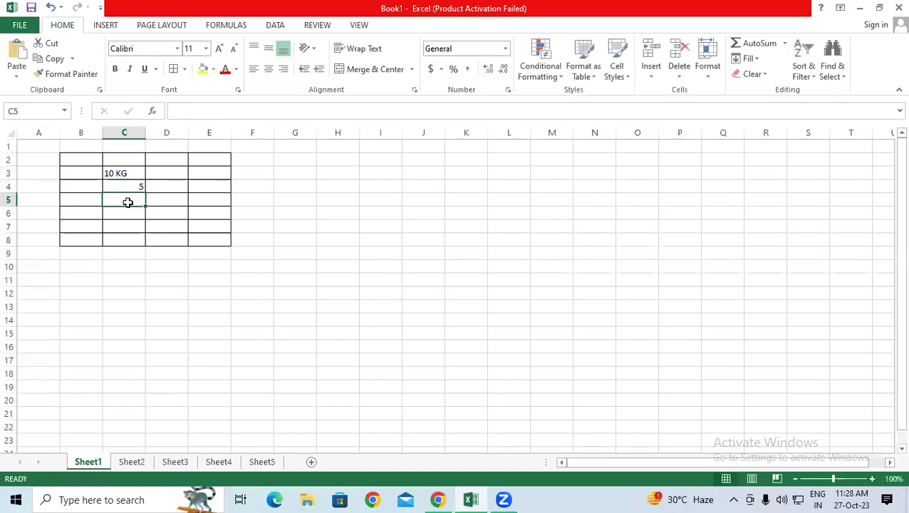
left_click(126, 189)
left_click(196, 116)
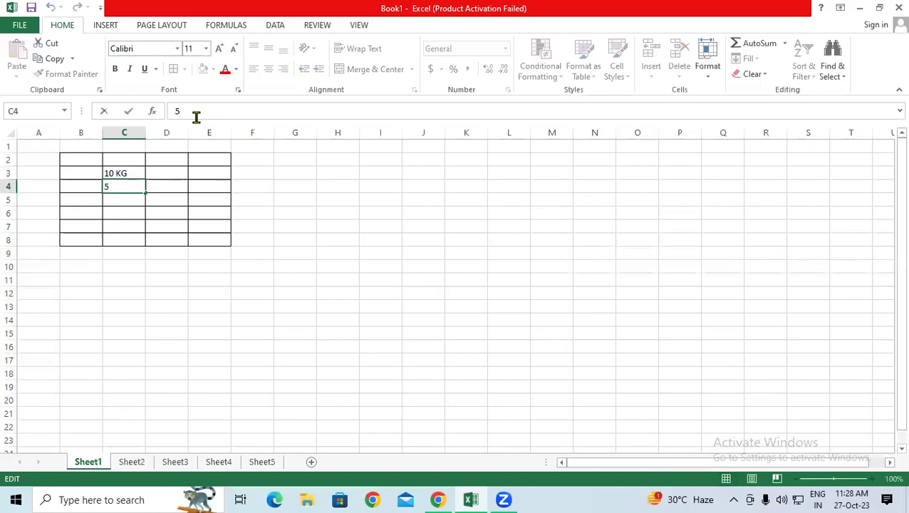
type(" K")
type("G")
key("Return")
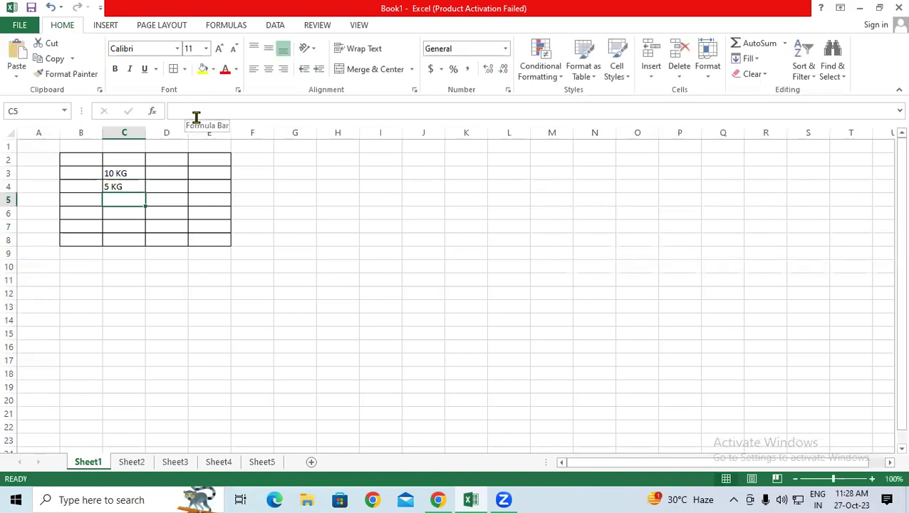
Step: Enter =C3+C4 in C5, which returns #VALUE!
type("=")
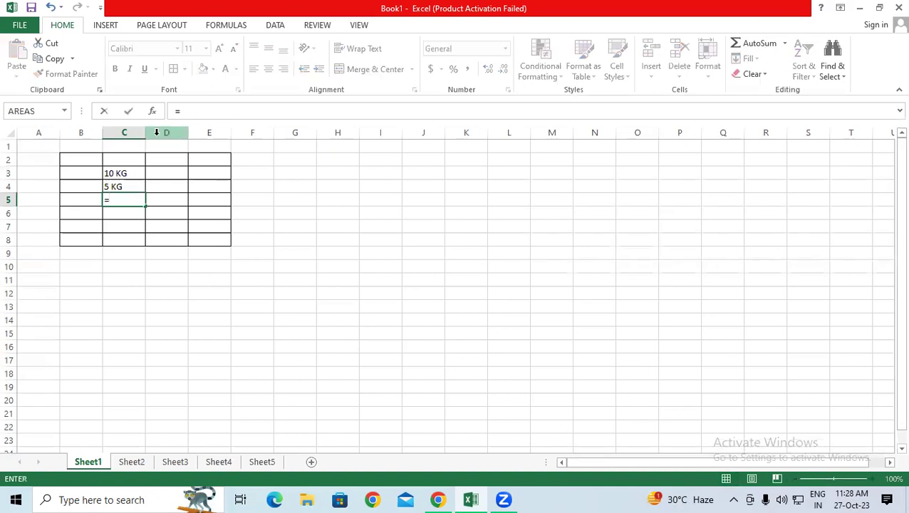
left_click(124, 168)
type("+")
left_click(125, 186)
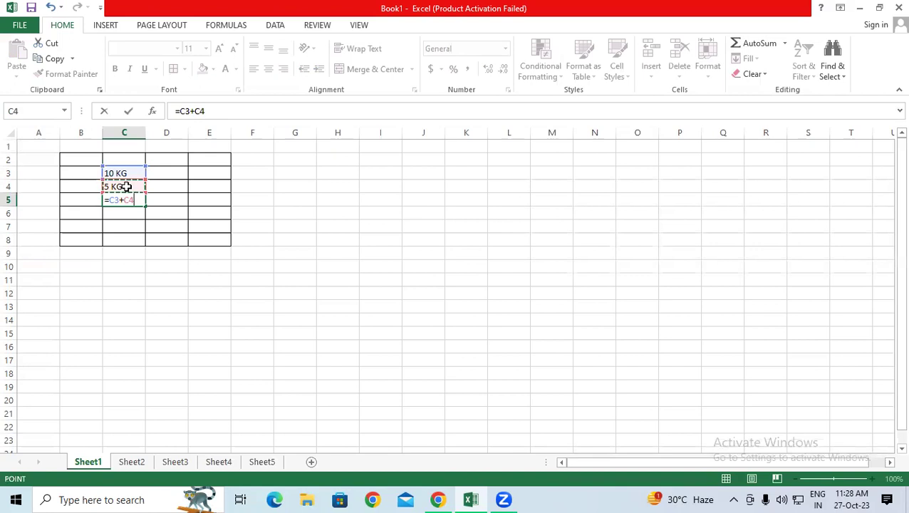
key("Return")
left_click(391, 305)
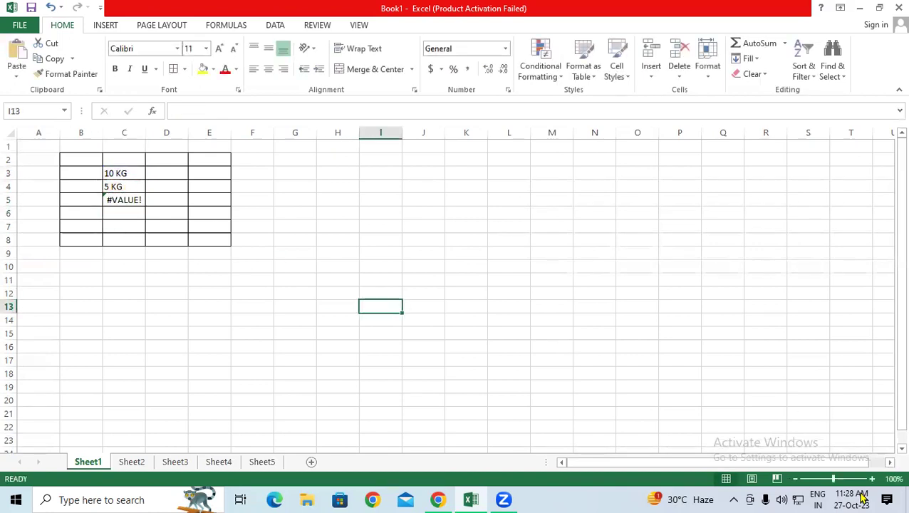
Step: Zoom the sheet to 160% and delete the #VALUE! formula from C5
left_click(872, 479)
left_click(873, 479)
left_click(873, 479)
left_click(872, 479)
left_click(872, 479)
left_click(872, 479)
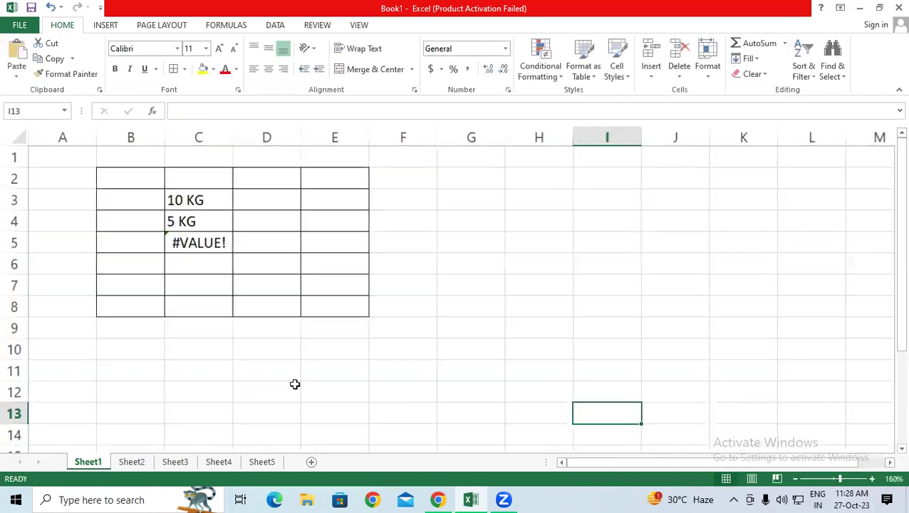
left_click(292, 388)
left_click(197, 248)
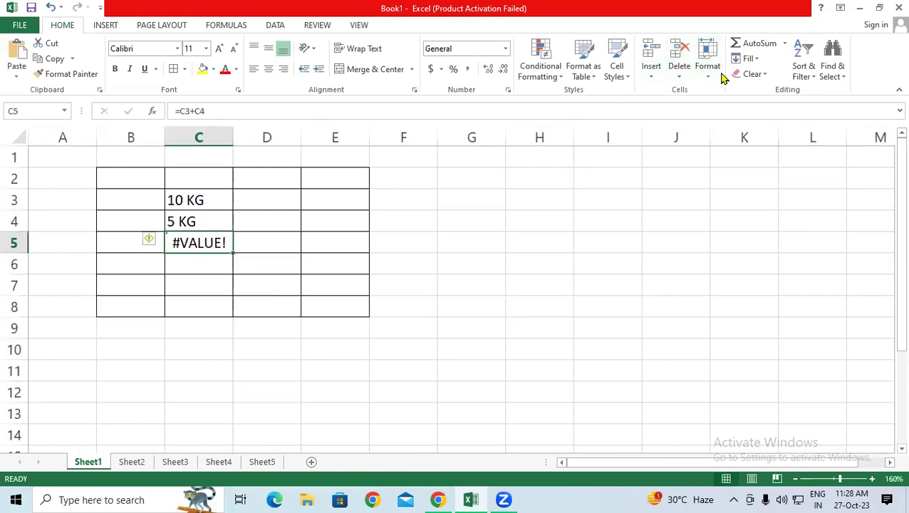
key("Delete")
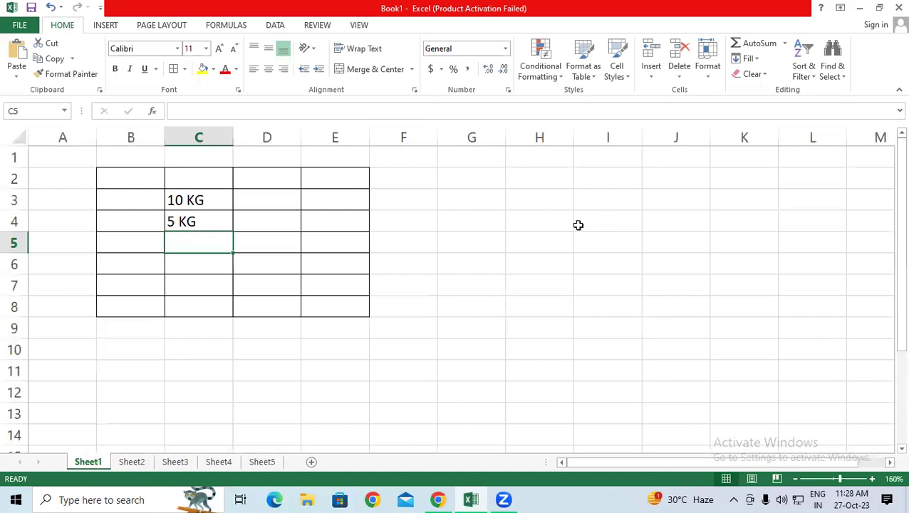
left_click(570, 242)
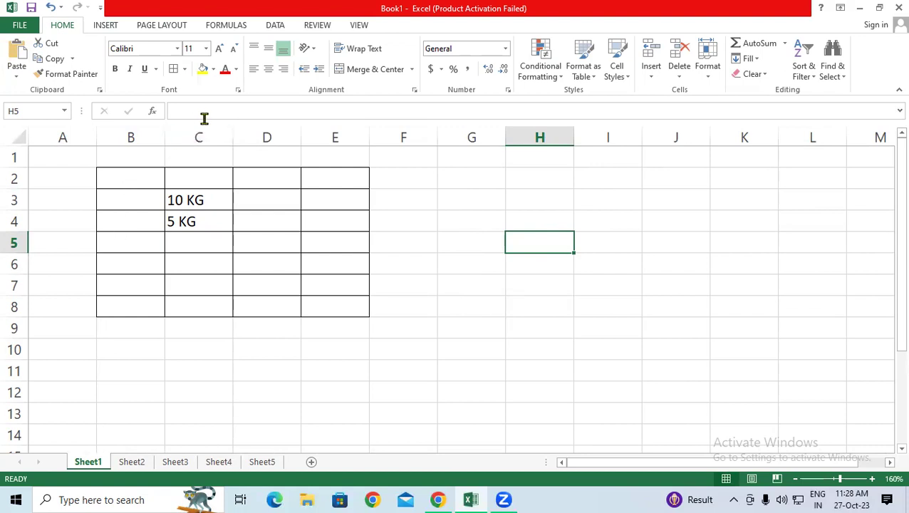
Step: Delete the 10 KG and 5 KG entries from column C
left_click(372, 238)
left_click(174, 202)
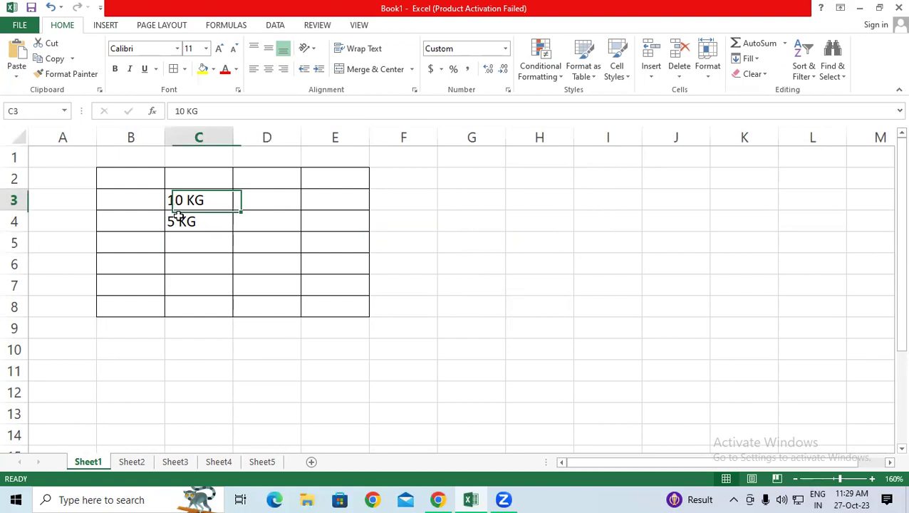
left_click_drag(178, 218, 182, 251)
key("Delete")
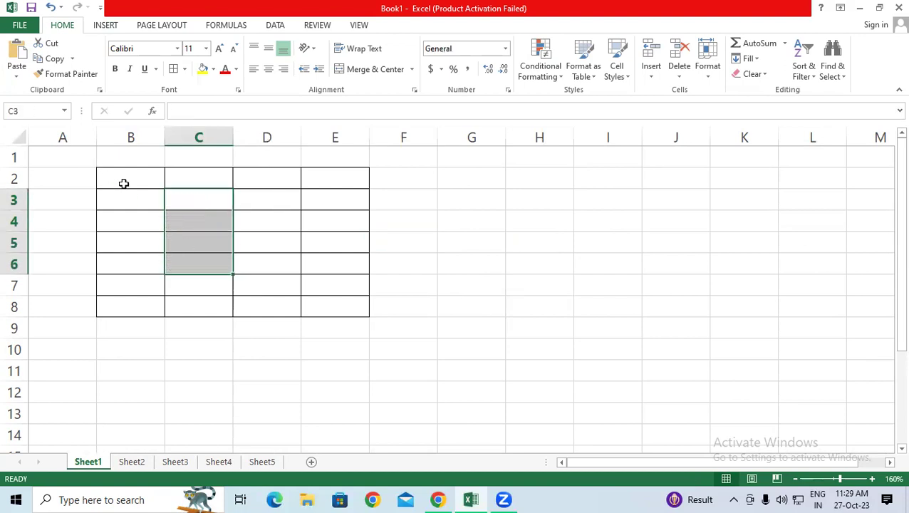
Step: Replace General with the custom code 0 "KG" for B2:E8 in Format Cells
left_click_drag(124, 184, 332, 301)
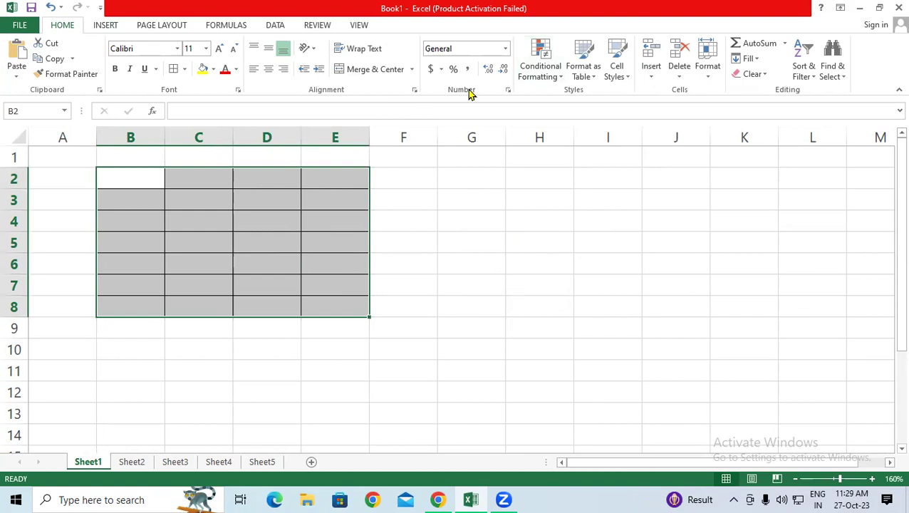
left_click(509, 91)
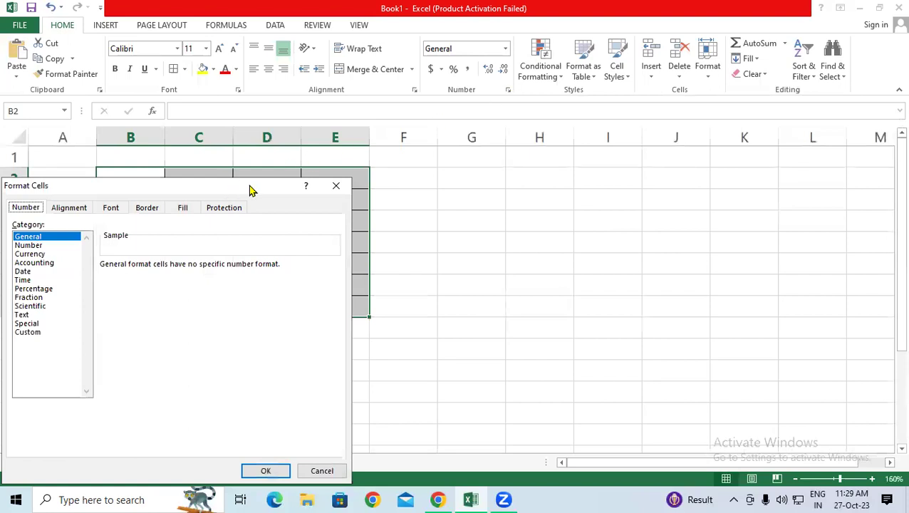
left_click_drag(250, 190, 721, 95)
left_click(512, 240)
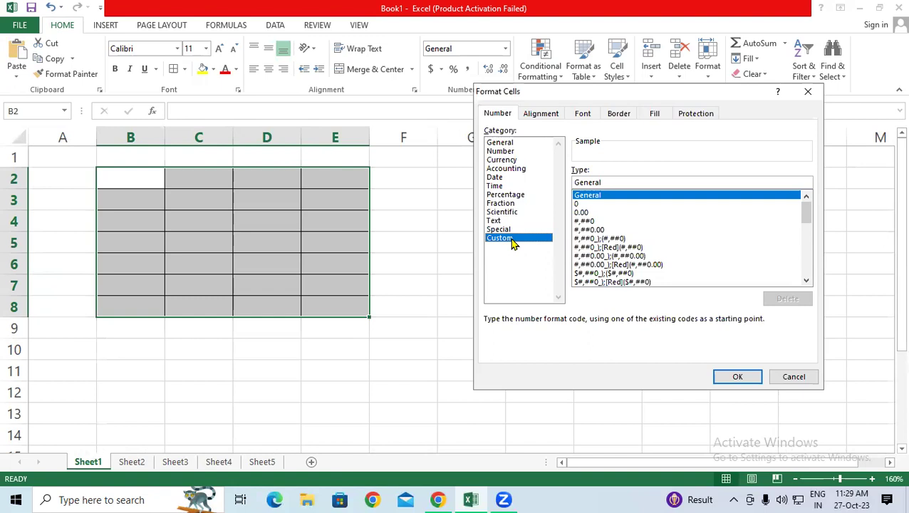
left_click(606, 183)
double_click(588, 182)
left_click(581, 182)
double_click(574, 183)
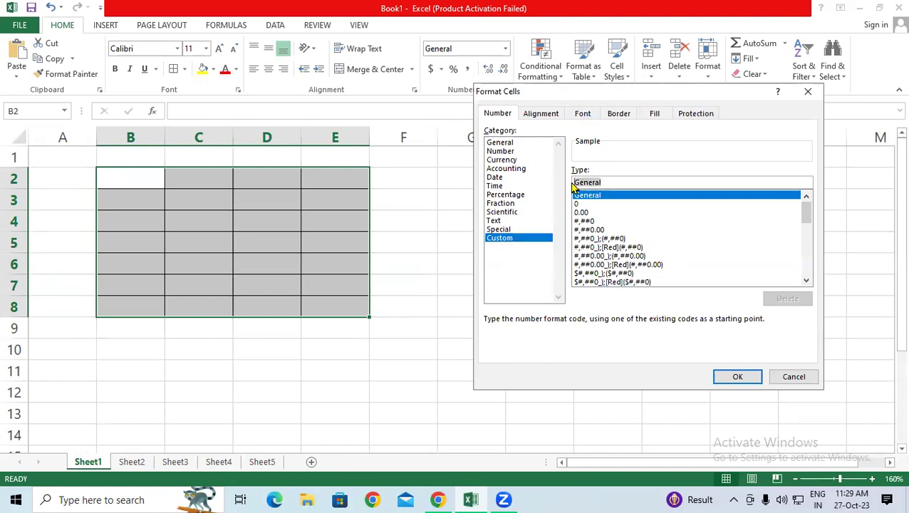
key("BackSpace")
type("0 \"KG\"")
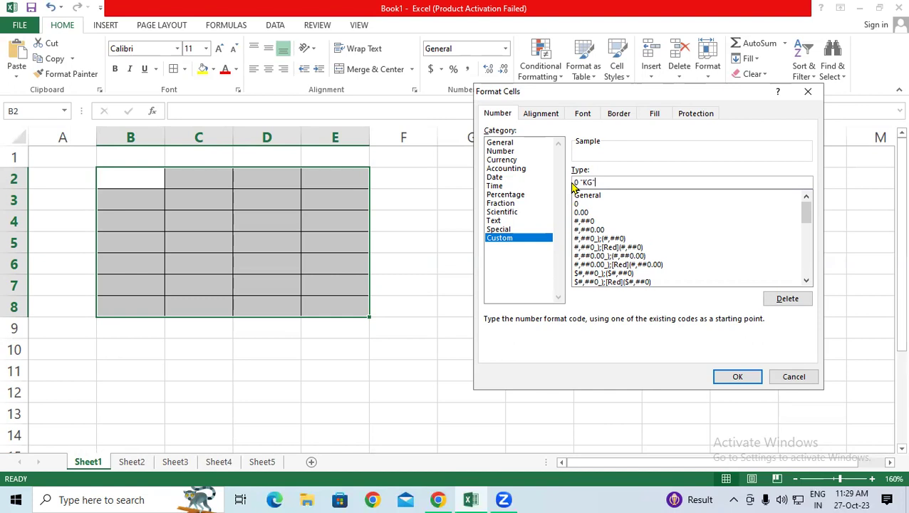
left_click(738, 376)
Step: Enter 15 in C3 and 20 in C4
left_click(197, 197)
type("15")
key("Return")
type("20")
key("Return")
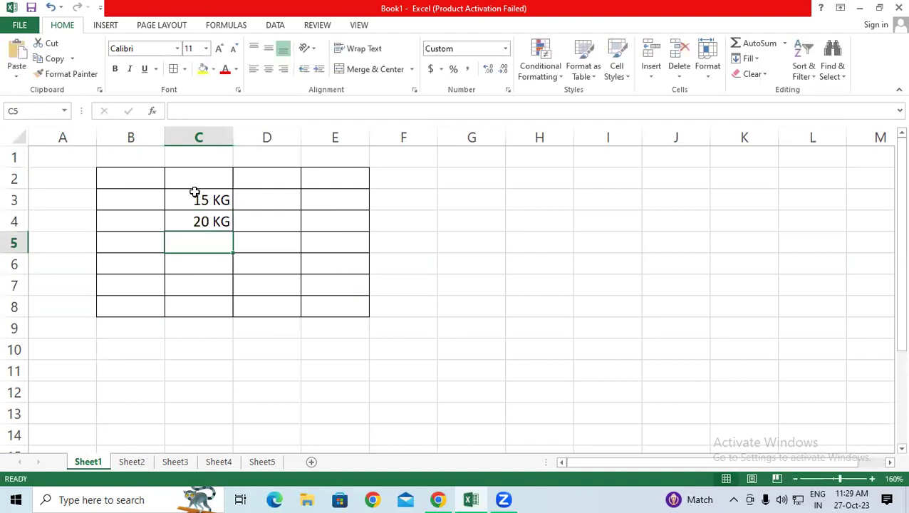
Step: Sum them with =C3+C4 in C5 to show 35 KG, then select G1:I6
type("=")
left_click(195, 192)
type("+")
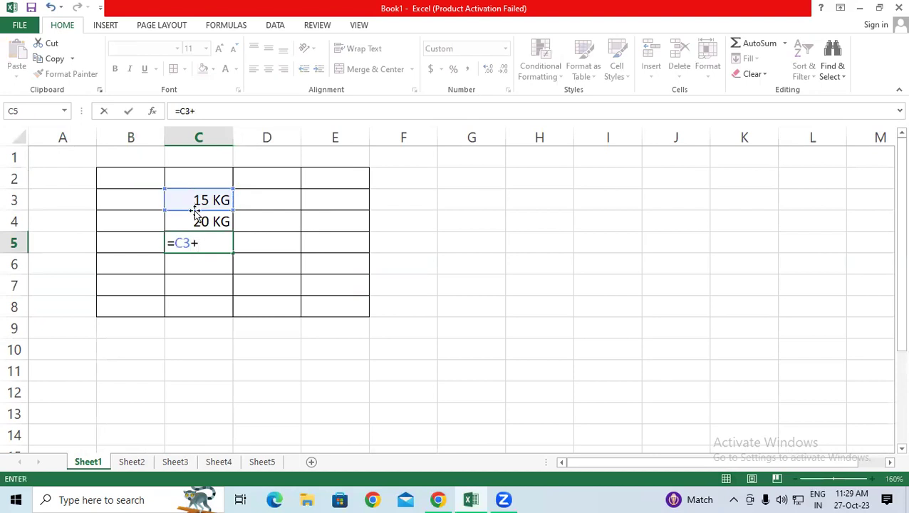
left_click(193, 220)
type(":")
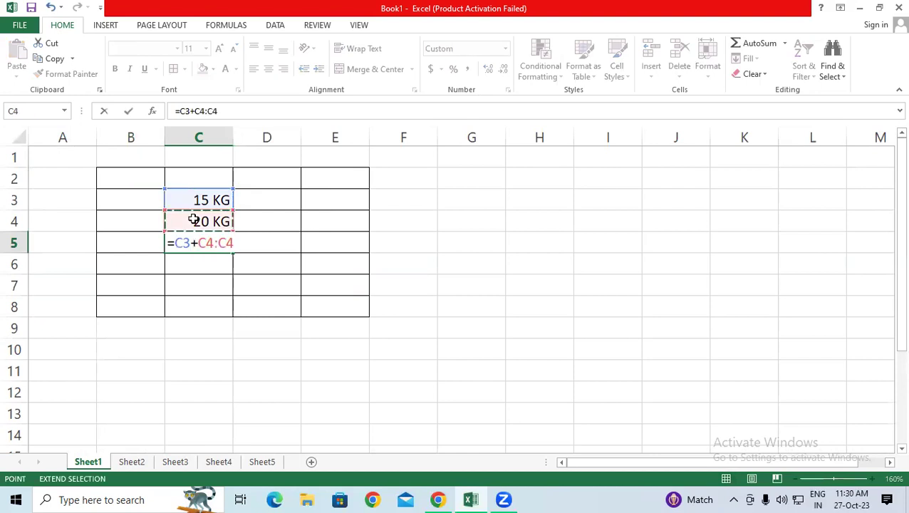
type("C")
key("BackSpace")
key("BackSpace")
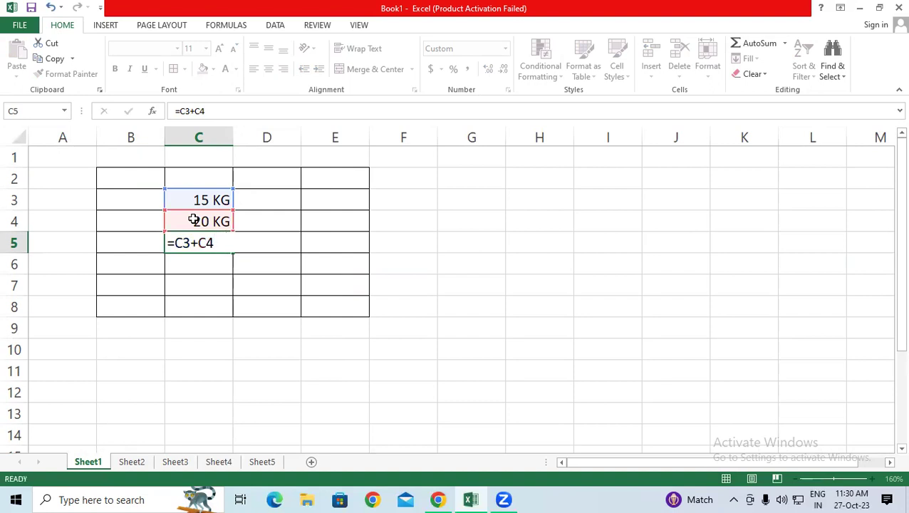
key("Return")
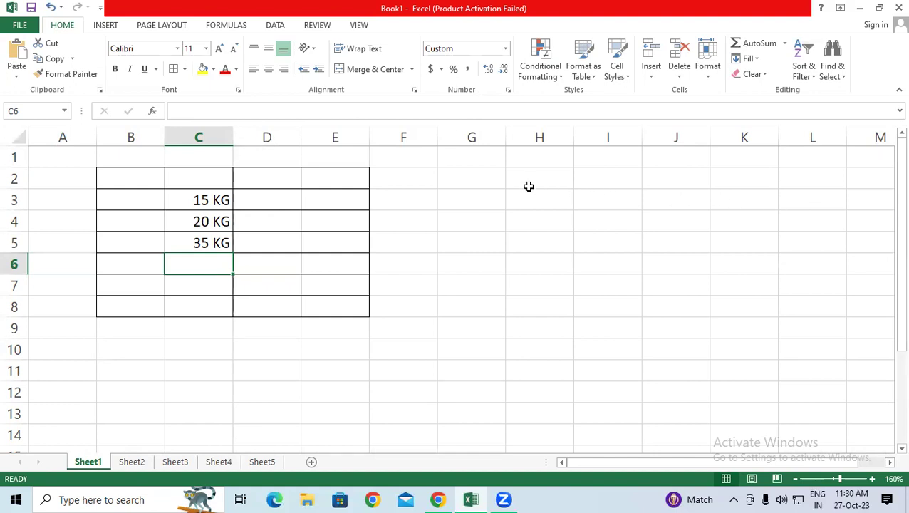
left_click_drag(452, 164, 622, 259)
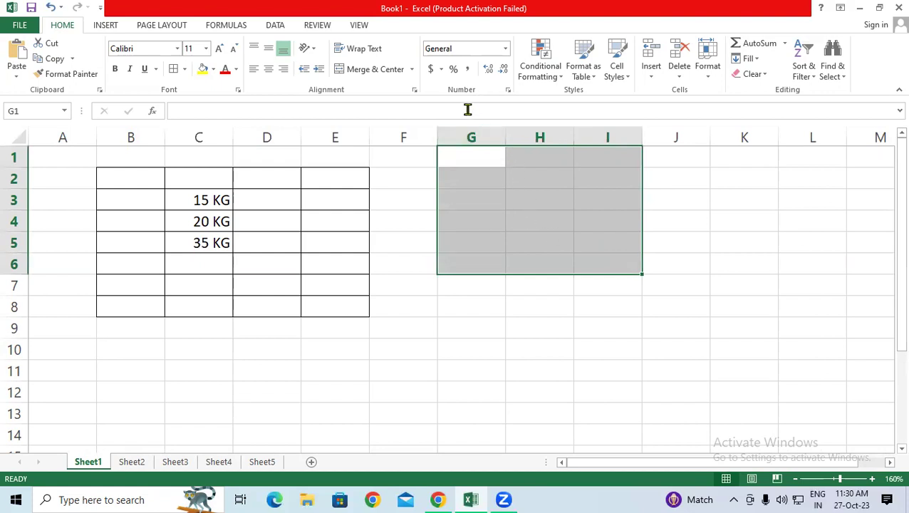
left_click(508, 89)
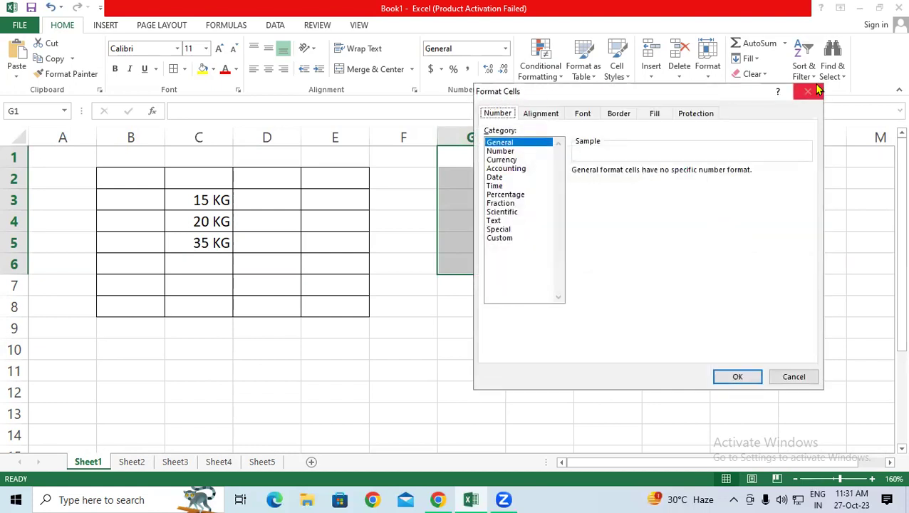
left_click(808, 91)
left_click(508, 91)
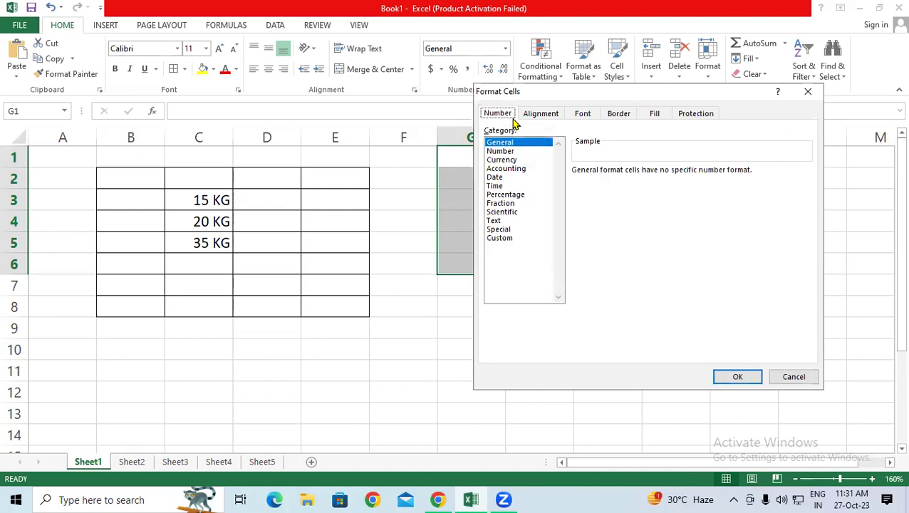
left_click(501, 239)
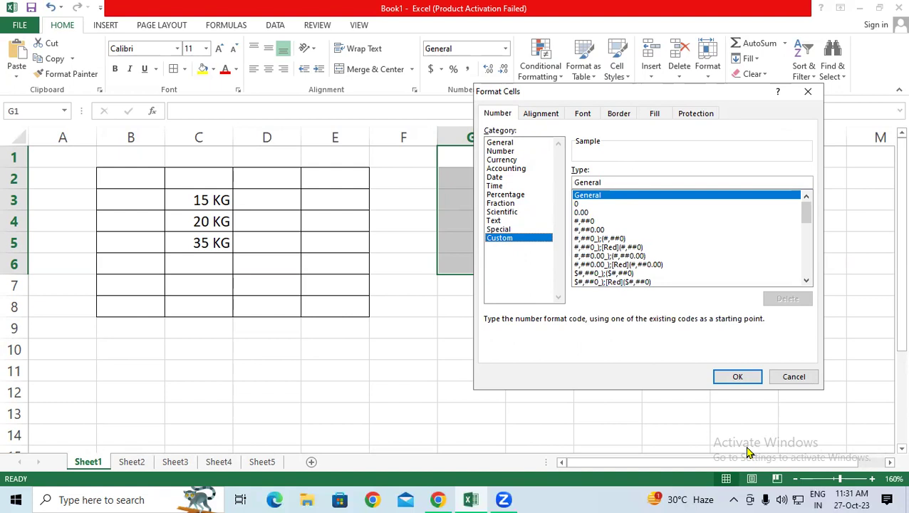
left_click_drag(201, 342, 196, 345)
mouse_move(248, 366)
left_mouse_down()
mouse_move(249, 377)
mouse_move(249, 368)
mouse_move(300, 361)
left_mouse_up()
left_click_drag(243, 346, 248, 373)
mouse_move(305, 339)
left_mouse_down()
mouse_move(298, 352)
mouse_move(327, 345)
left_mouse_up()
left_click_drag(228, 327, 229, 335)
left_click_drag(240, 325, 240, 331)
left_click_drag(310, 307, 326, 313)
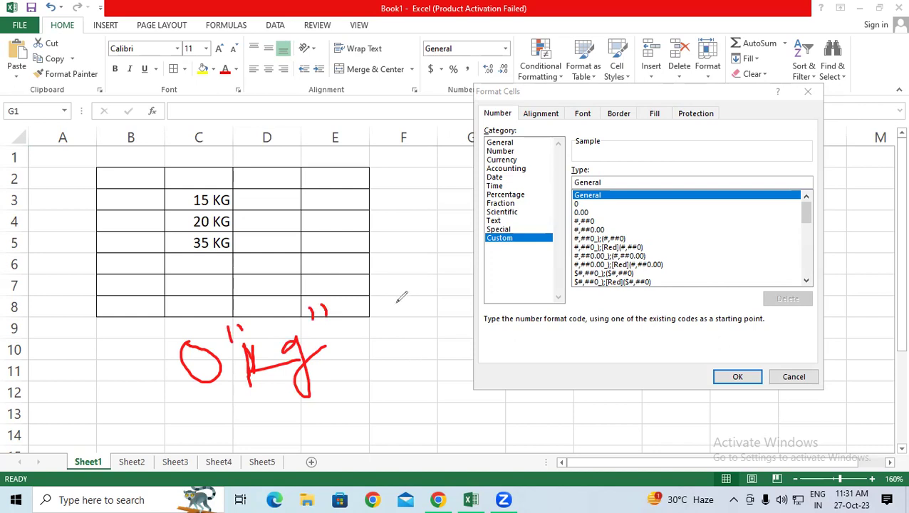
left_click_drag(260, 389, 318, 372)
key("e")
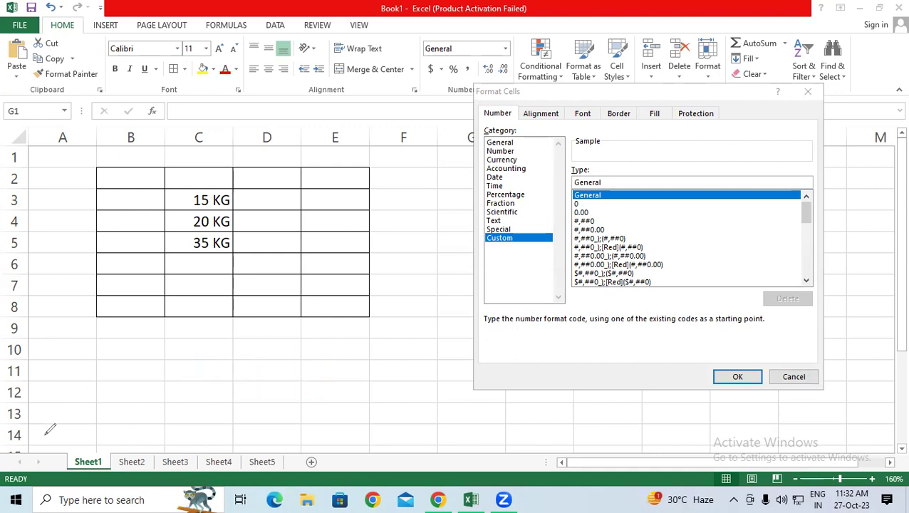
Step: Dismiss the format dialog and enter the long 16-digit number in H1
left_click(790, 375)
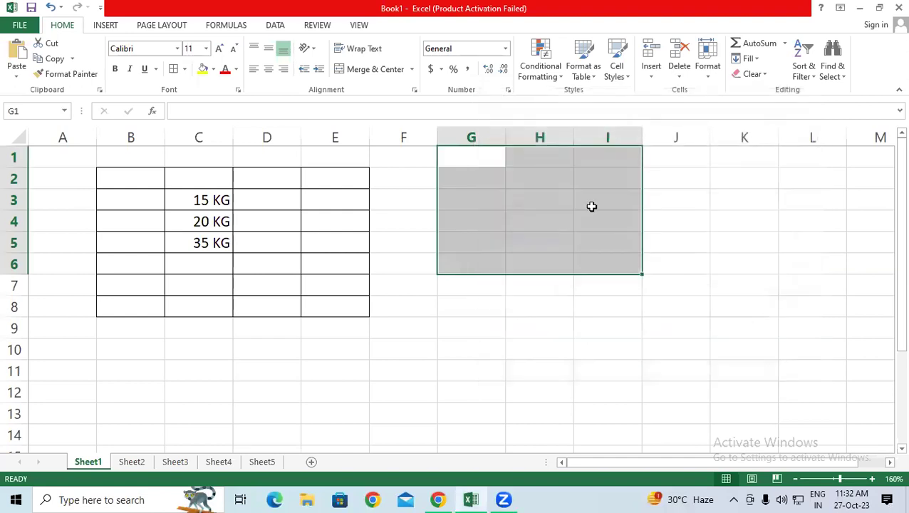
left_click(647, 278)
left_click(534, 163)
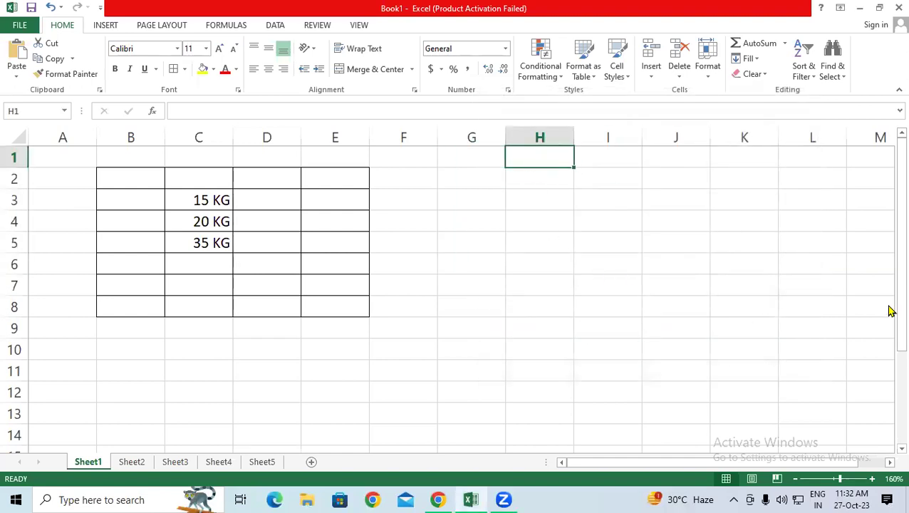
type("40160000")
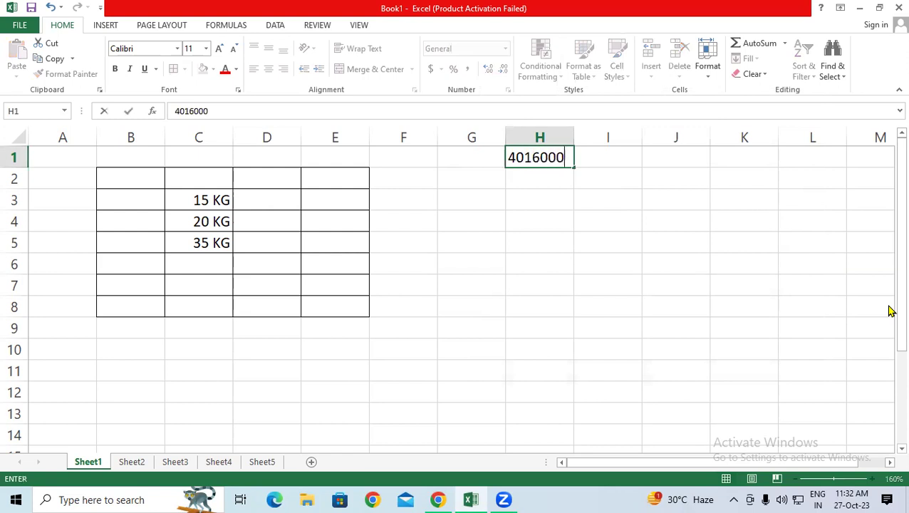
type("102189266")
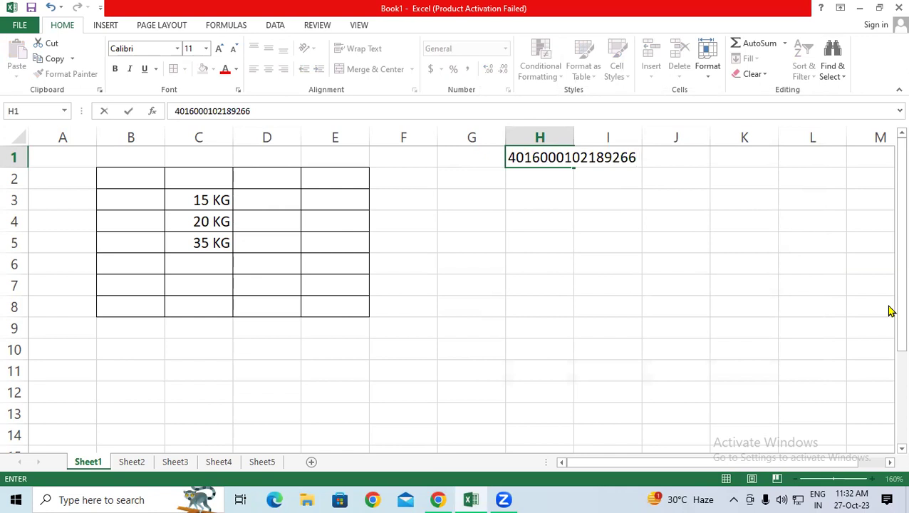
key("Return")
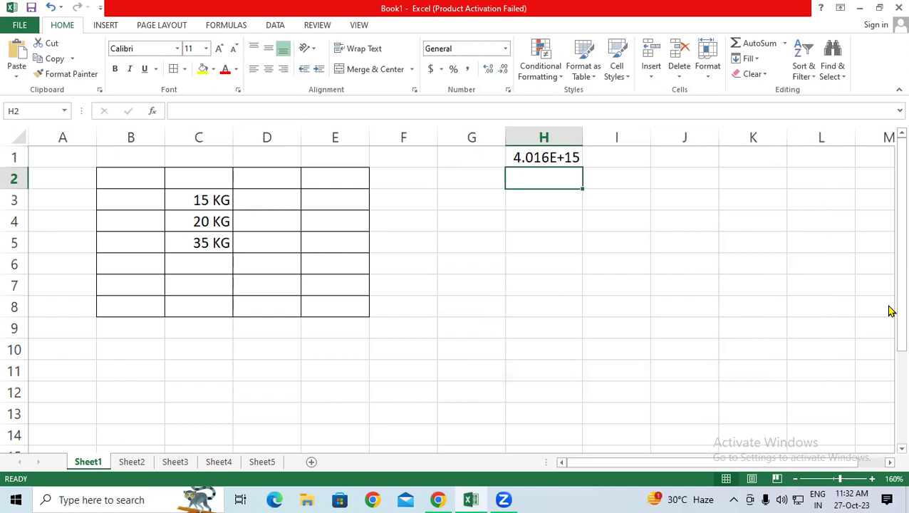
Step: Widen column H and inspect H1's stored value shown as 4.016E+15
left_click(580, 134)
left_click_drag(582, 132, 689, 132)
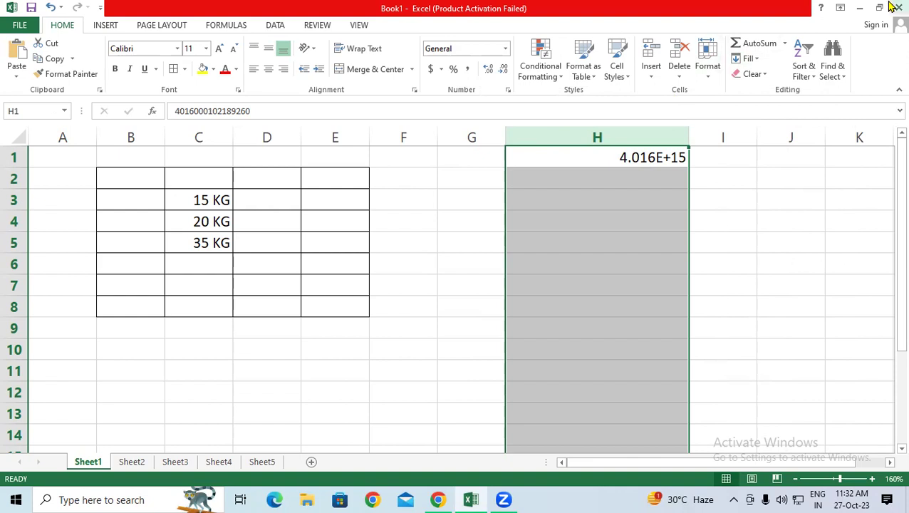
left_click(558, 151)
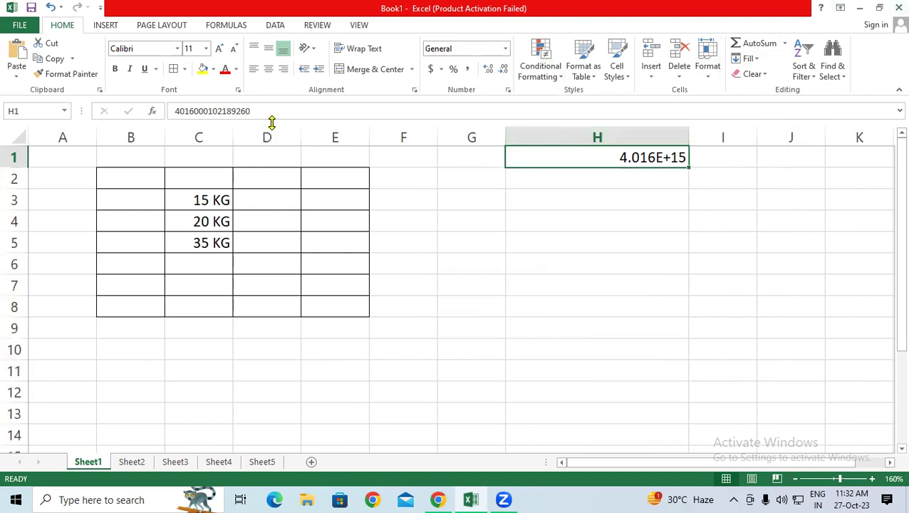
left_click_drag(260, 111, 175, 112)
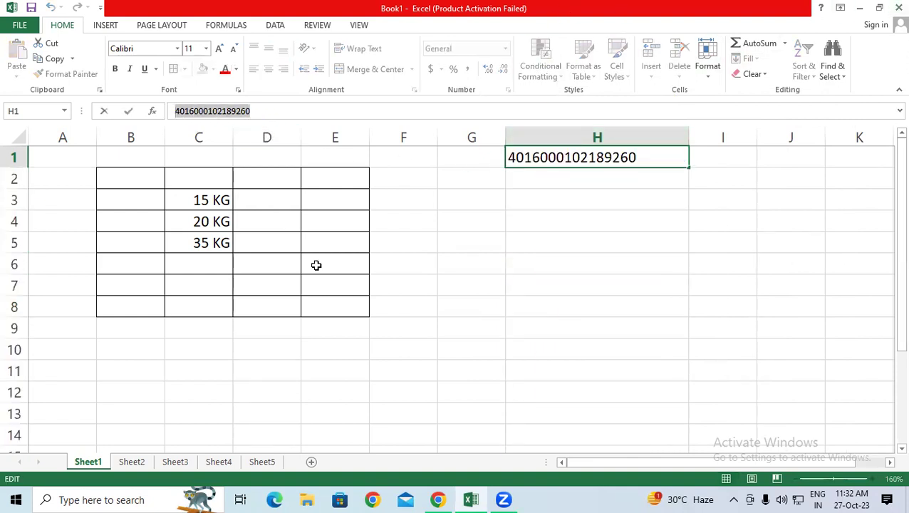
left_click(531, 303)
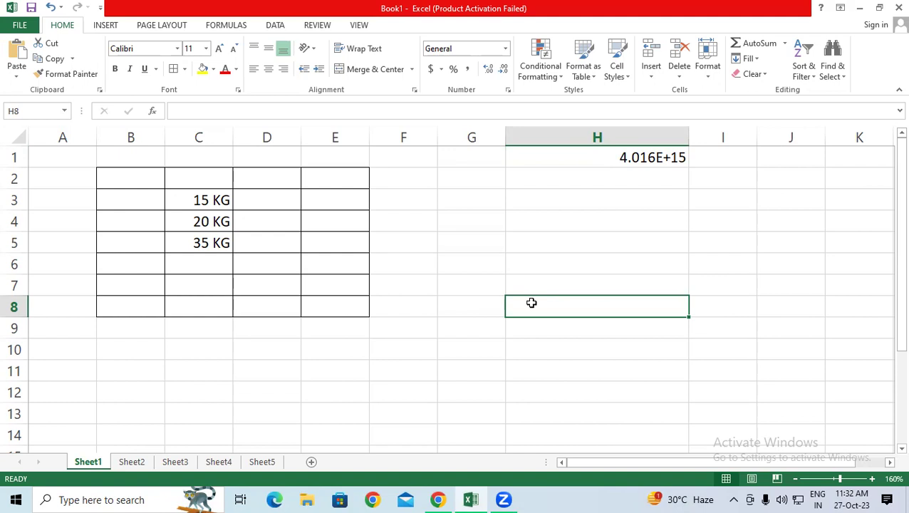
Step: Format column G as Text
left_click(473, 160)
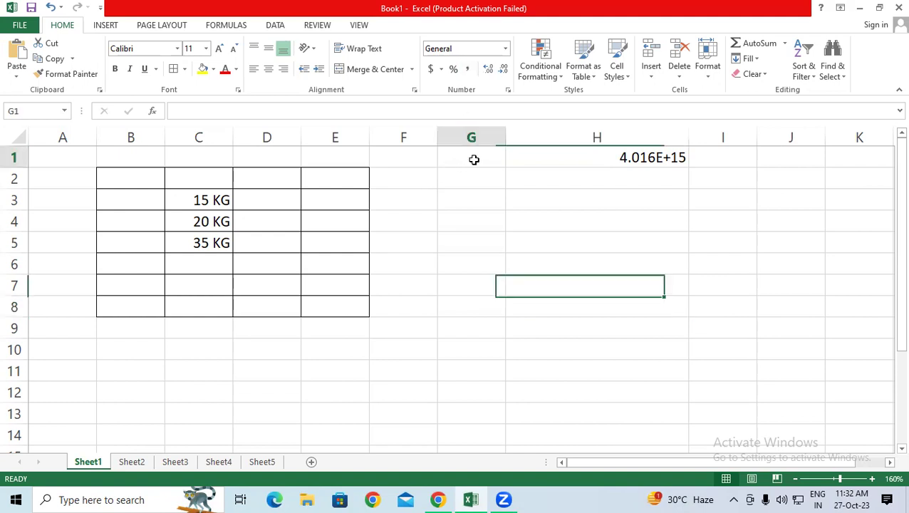
left_click(472, 137)
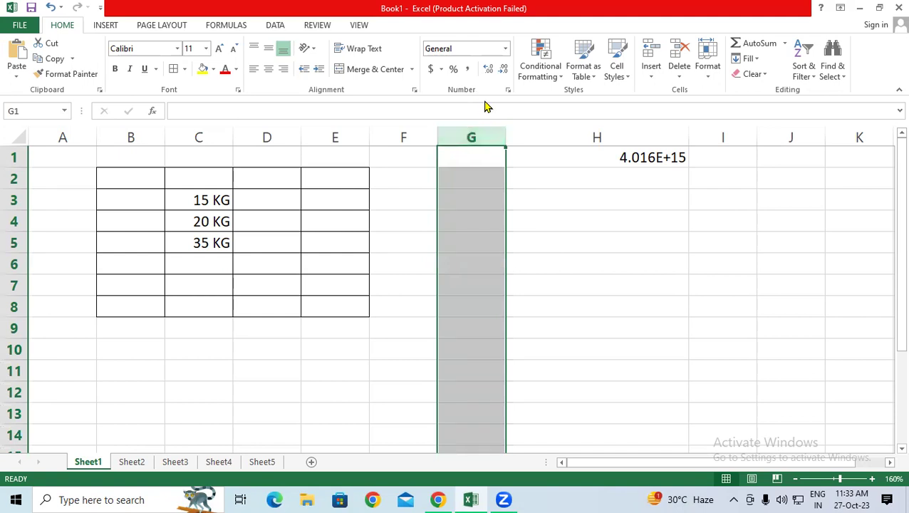
left_click(508, 89)
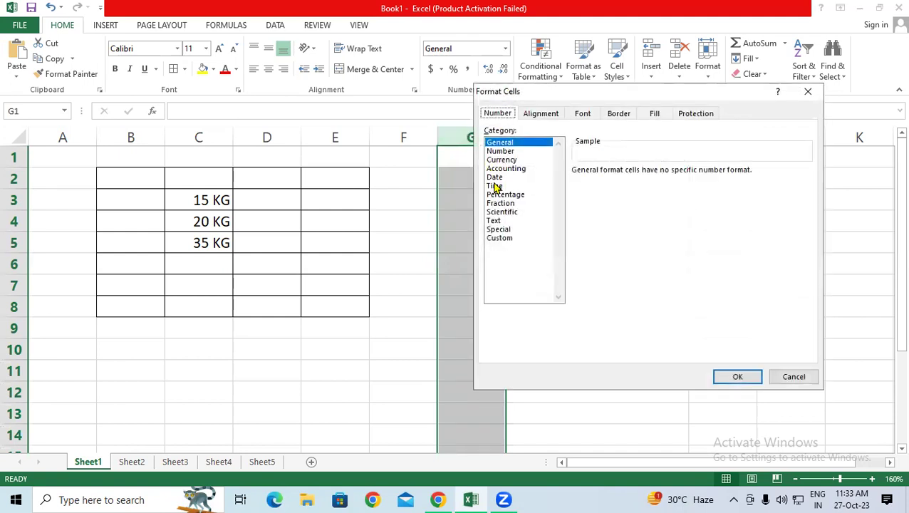
left_click(503, 220)
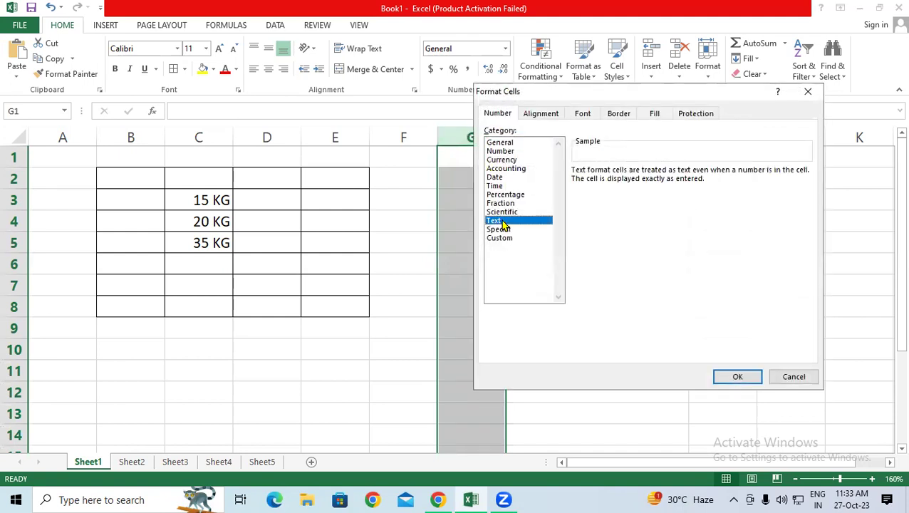
left_click(748, 376)
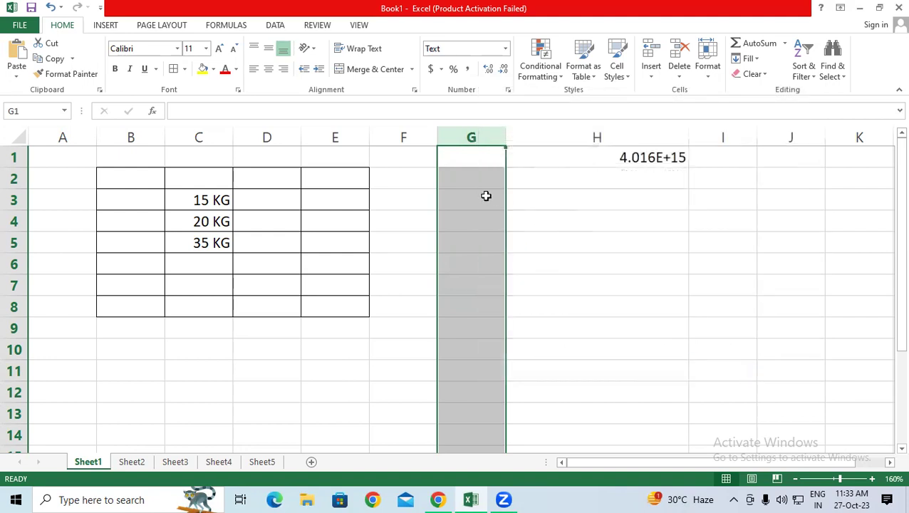
left_click(471, 162)
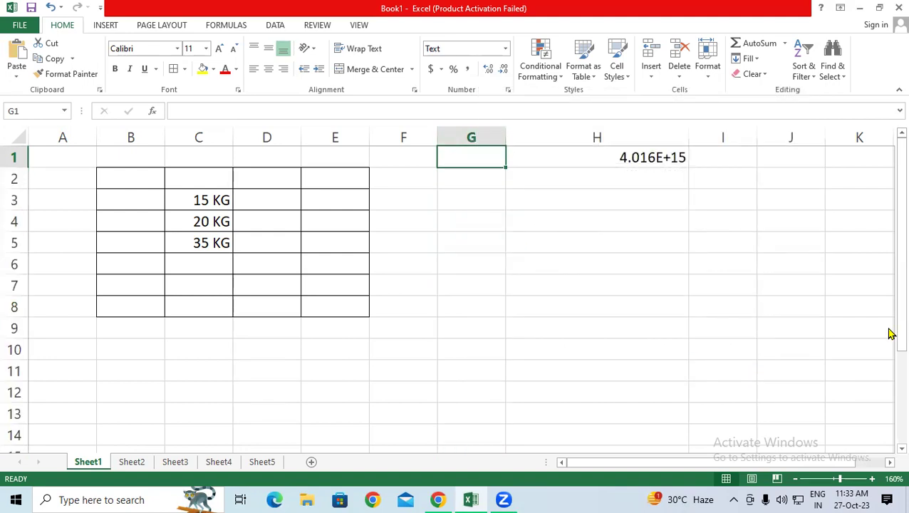
type("4016000")
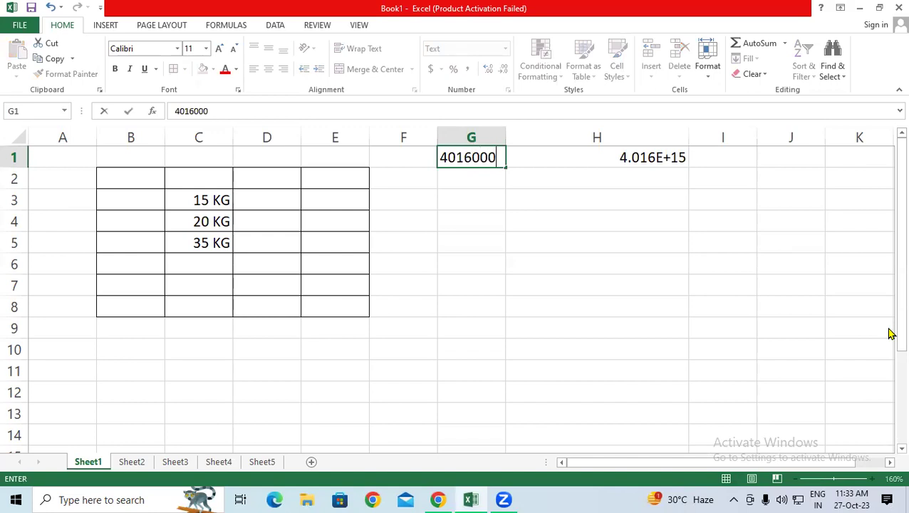
type("10219266")
key("BackSpace")
key("BackSpace")
key("BackSpace")
key("BackSpace")
type("89266")
key("Return")
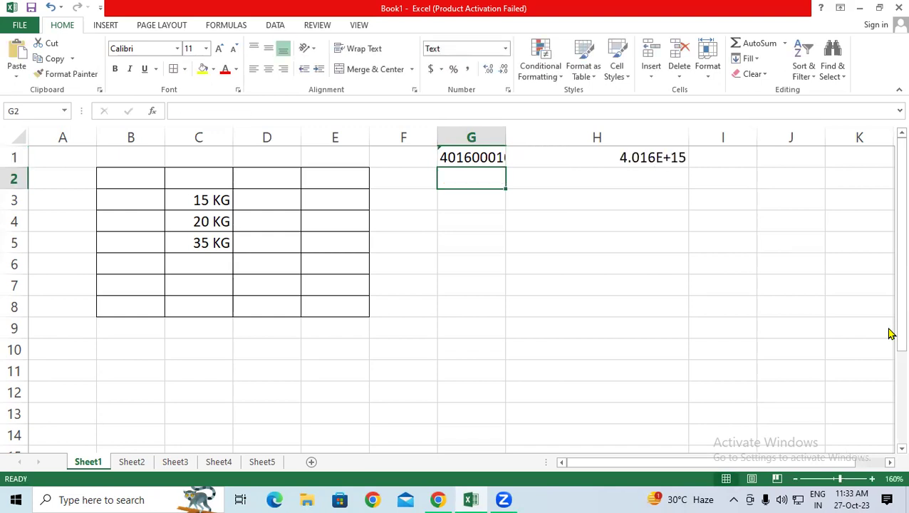
left_click(485, 137)
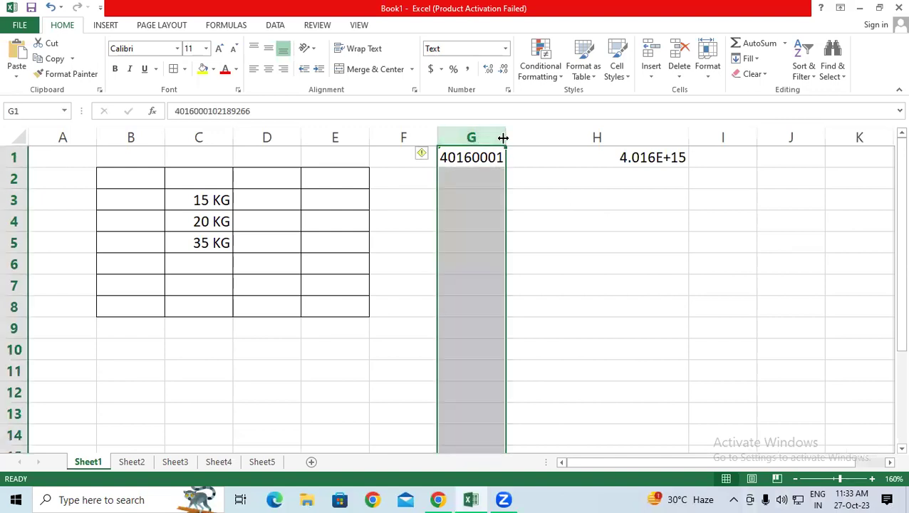
double_click(503, 137)
left_click(530, 186)
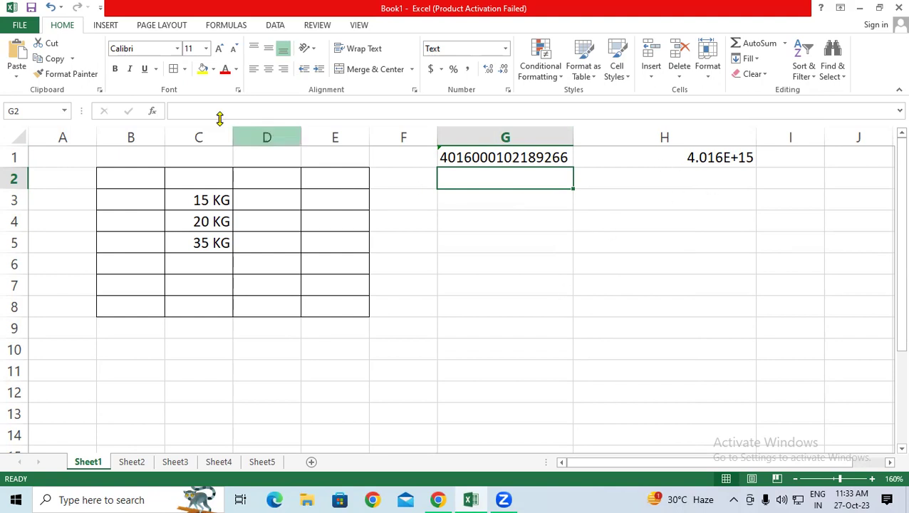
left_click(396, 129)
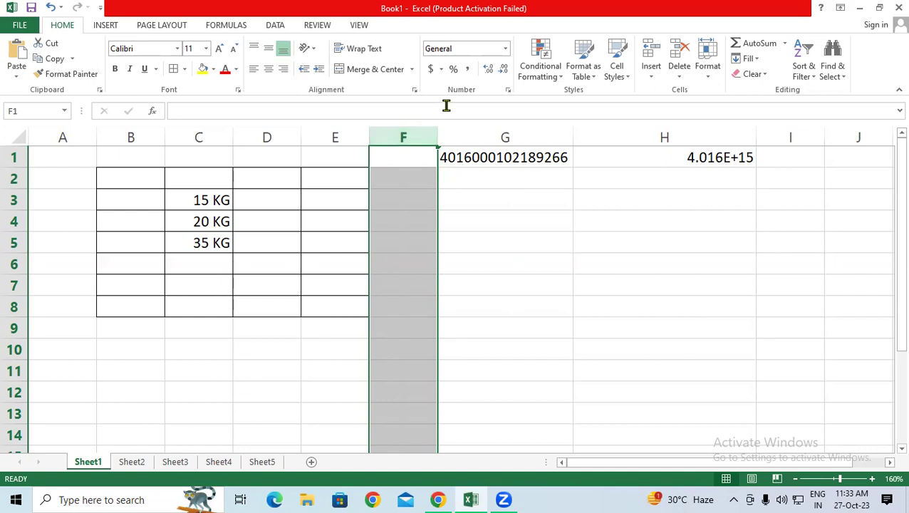
Step: Choose the Text category in column F's number format settings, then close the dialog
left_click(507, 90)
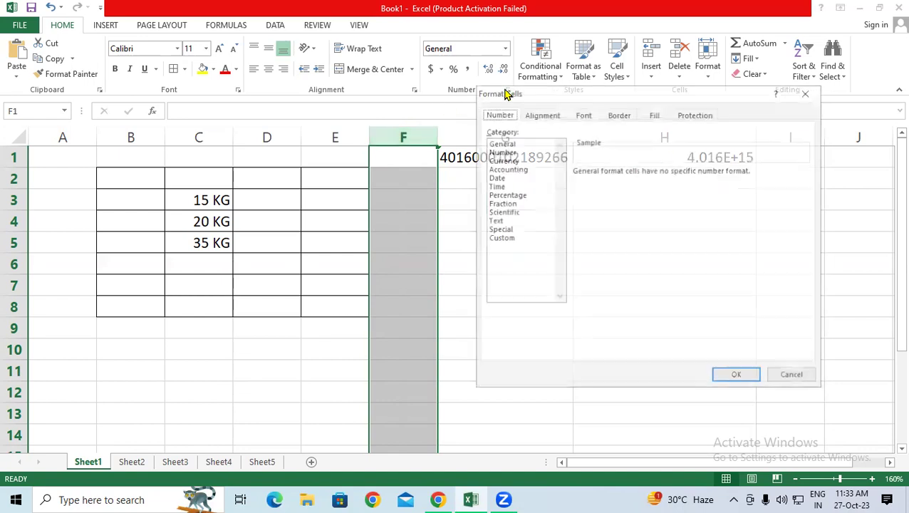
left_click(496, 221)
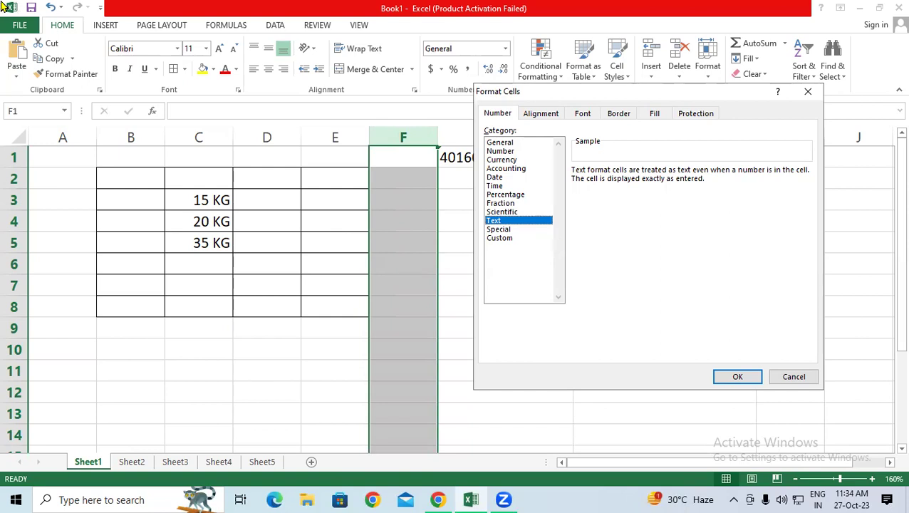
left_click(816, 101)
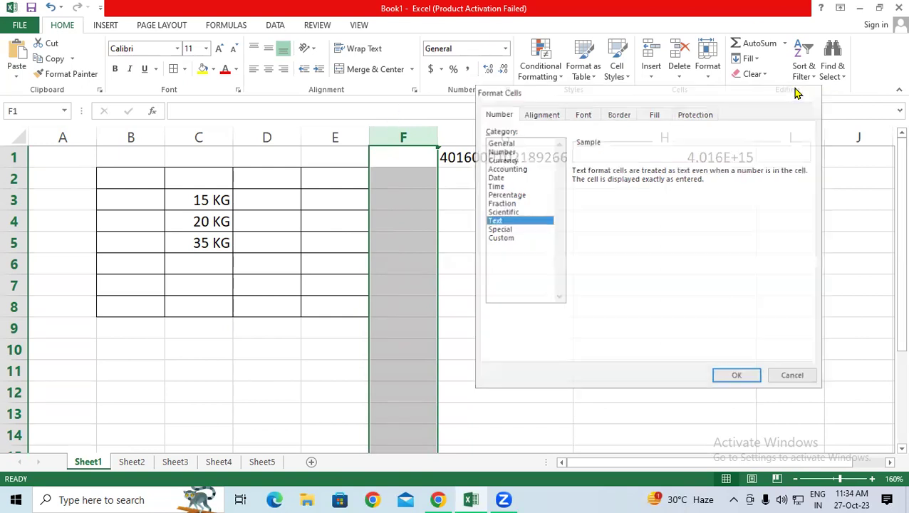
left_click(248, 347)
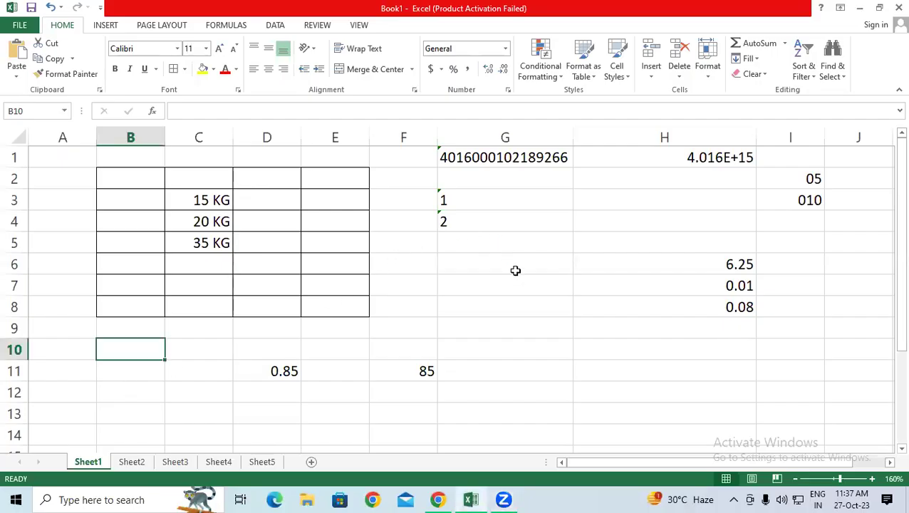
Step: Enter 1 in B17 and 2 in B18, then select B17:B18
left_click(510, 306)
scroll(812, 302, "down", 2)
scroll(810, 304, "down", 3)
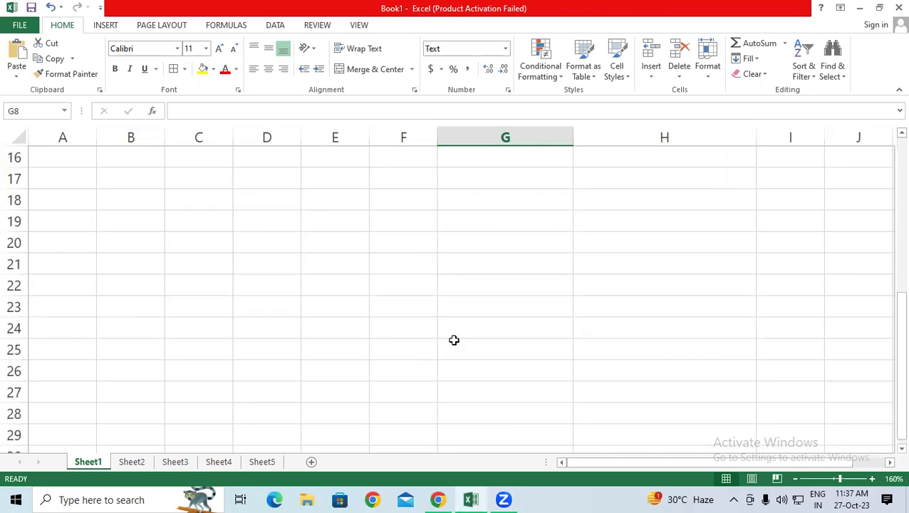
left_click(118, 184)
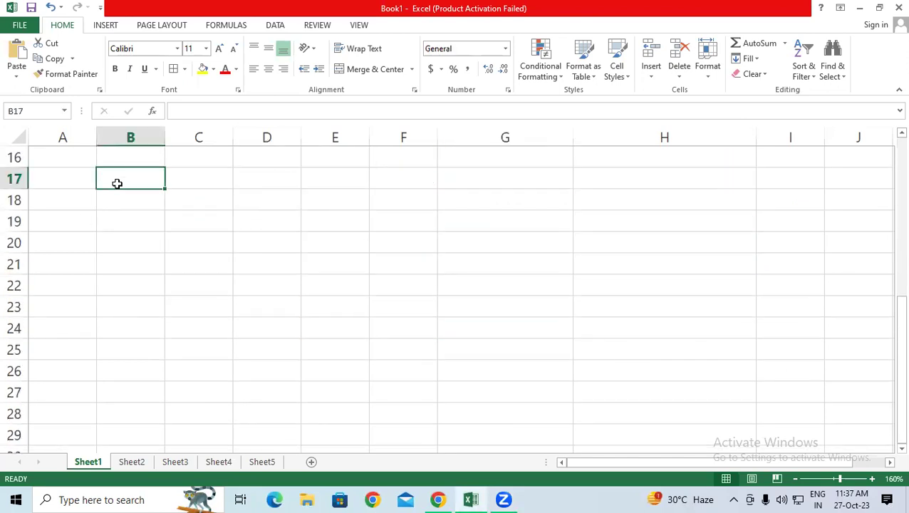
type("1")
key("Return")
type("2")
key("Return")
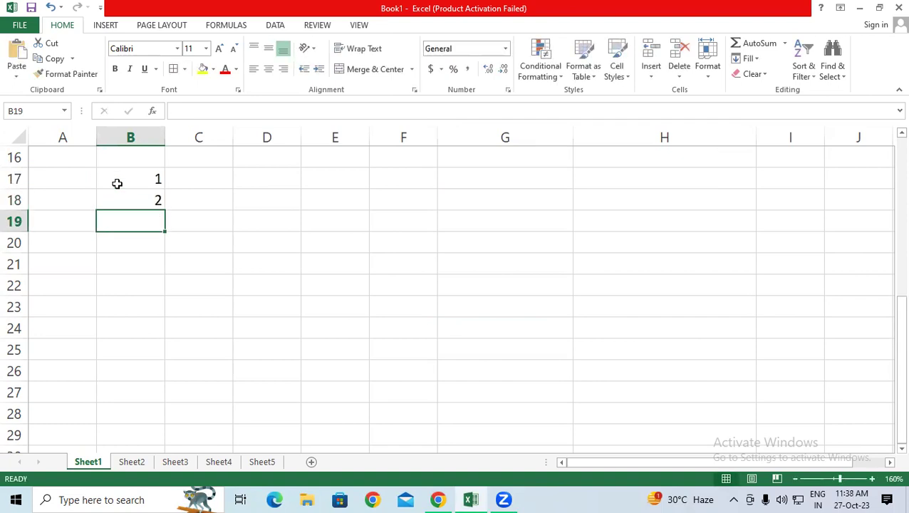
left_click(155, 179)
left_click_drag(155, 179, 153, 198)
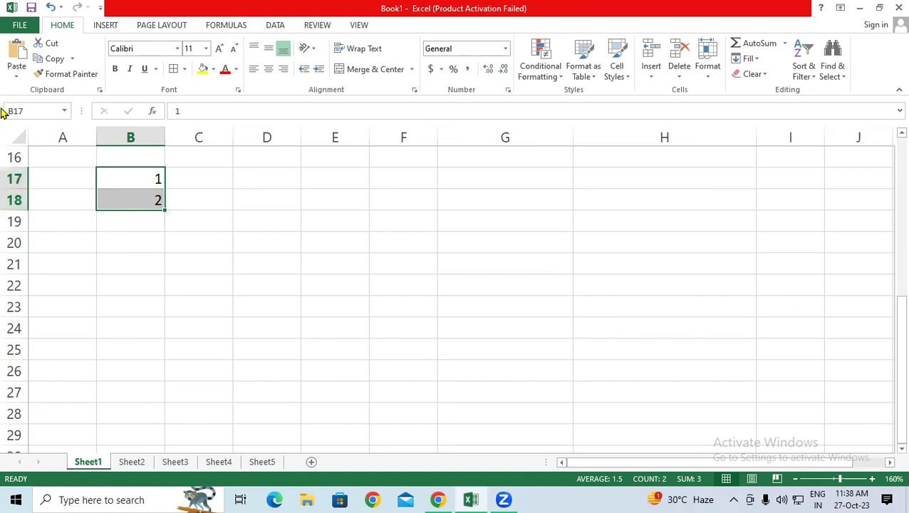
Step: Check 'Enable fill handle and cell drag-and-drop' under File > Options > Advanced and confirm with OK
left_click(21, 29)
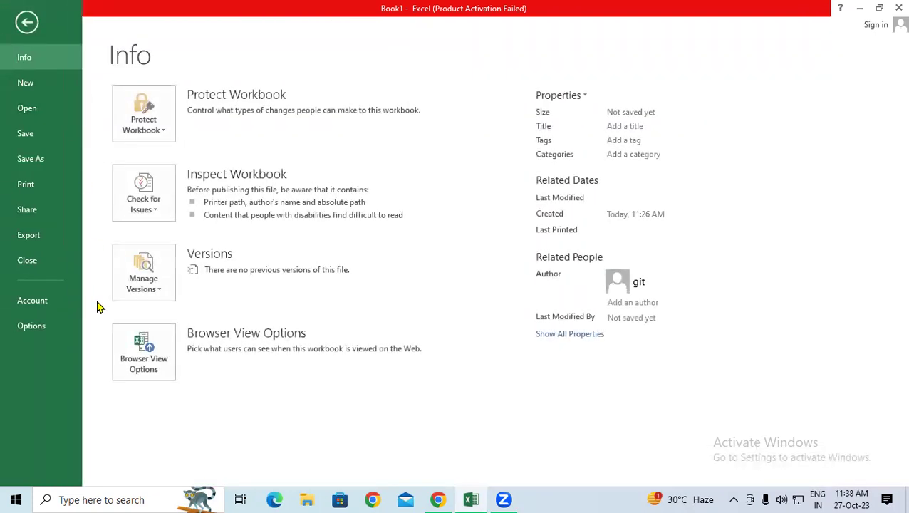
left_click(35, 329)
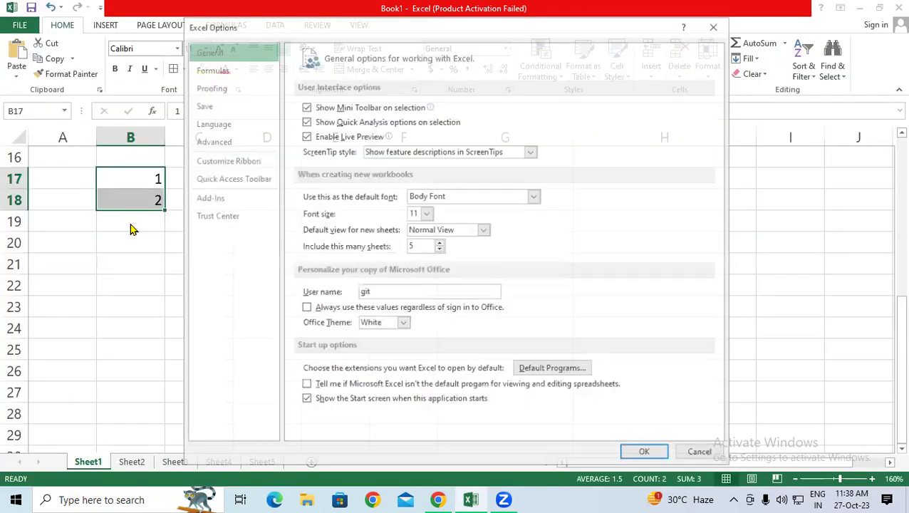
left_click(217, 142)
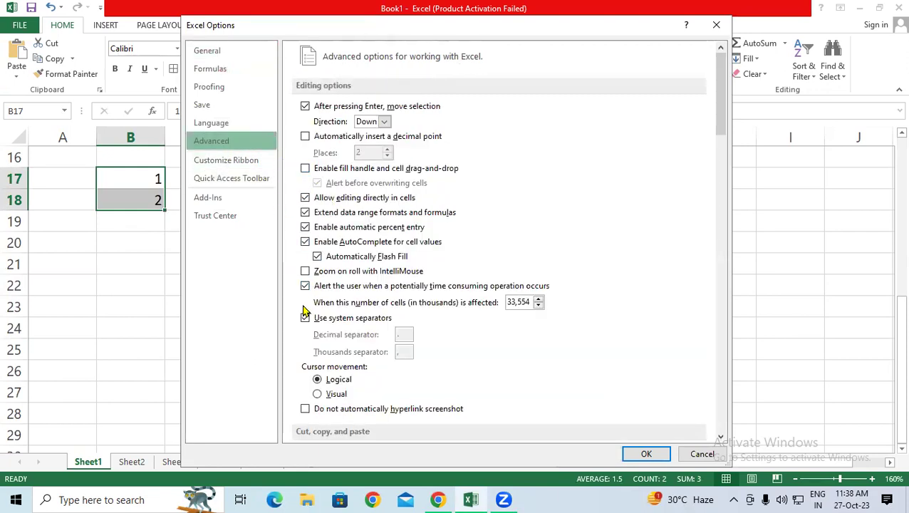
left_click(305, 169)
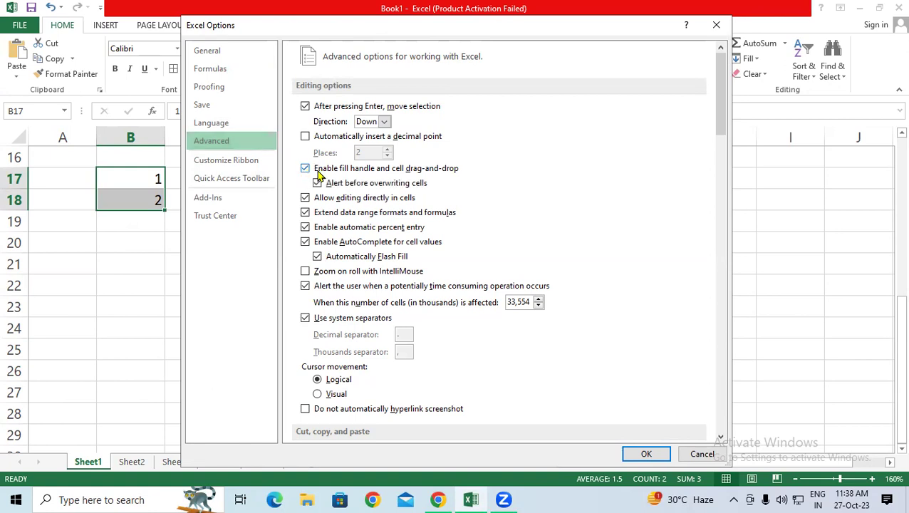
left_click(721, 29)
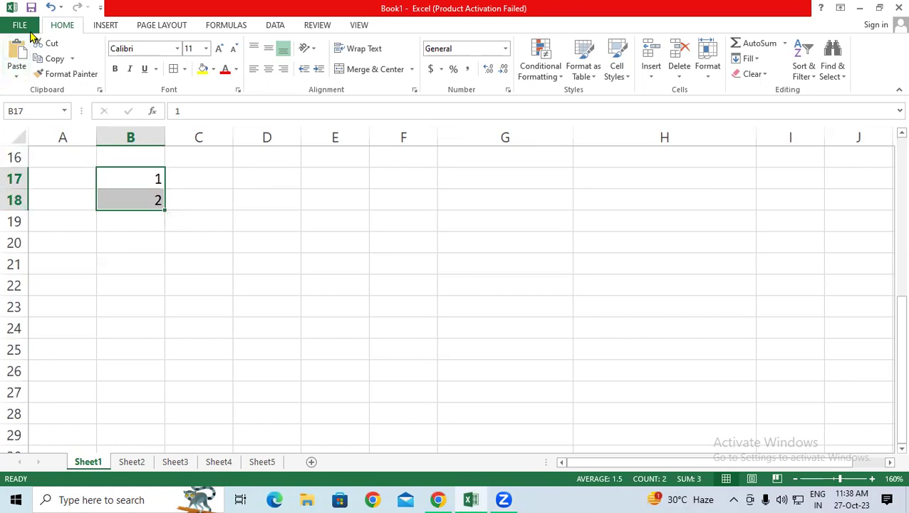
left_click(19, 25)
left_click(30, 325)
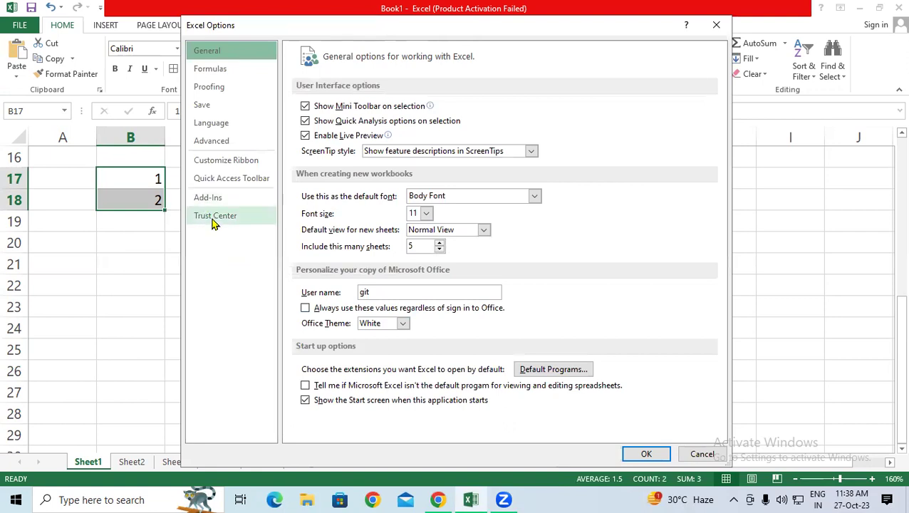
left_click(208, 143)
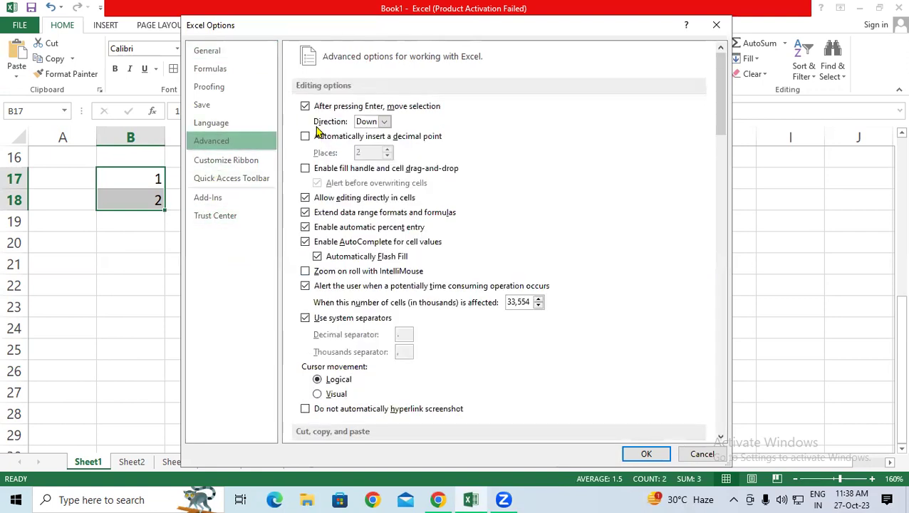
left_click(305, 168)
left_click(647, 453)
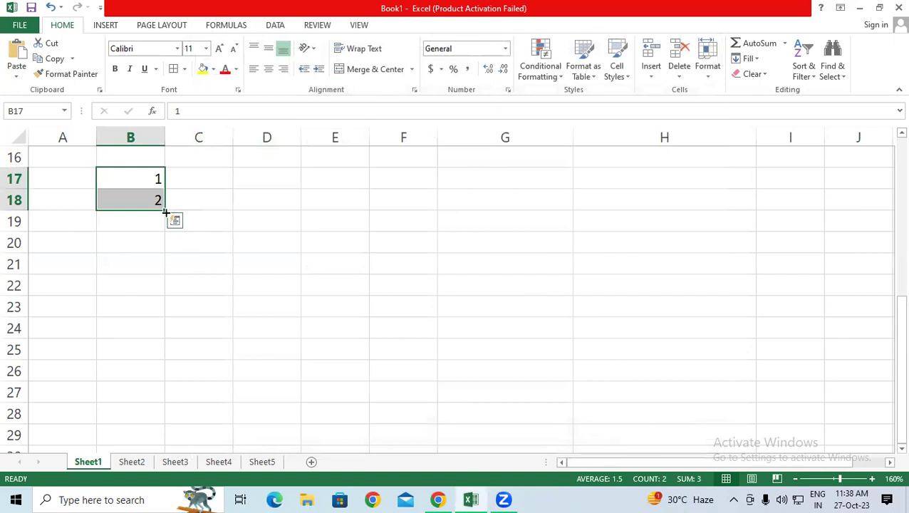
Step: Extend the B-column series down to 11 in B27 and open the File Info page
left_click_drag(166, 212, 173, 410)
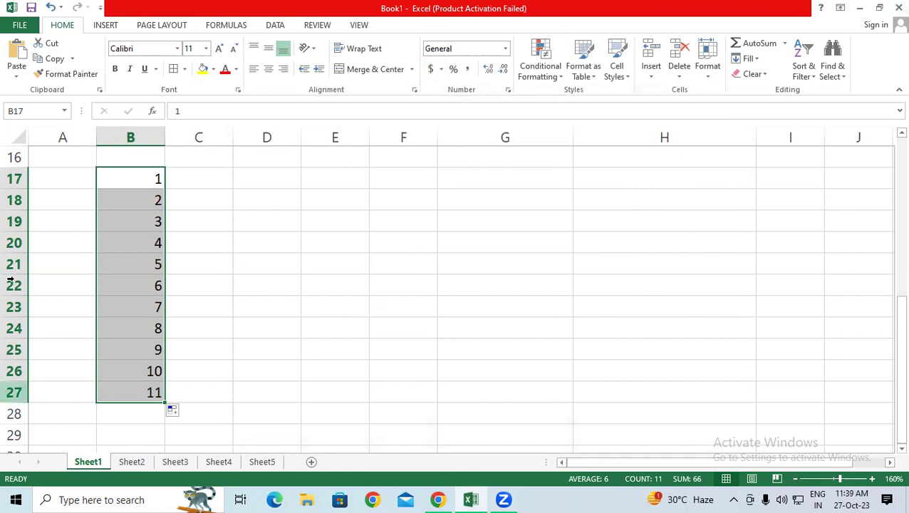
left_click(5, 27)
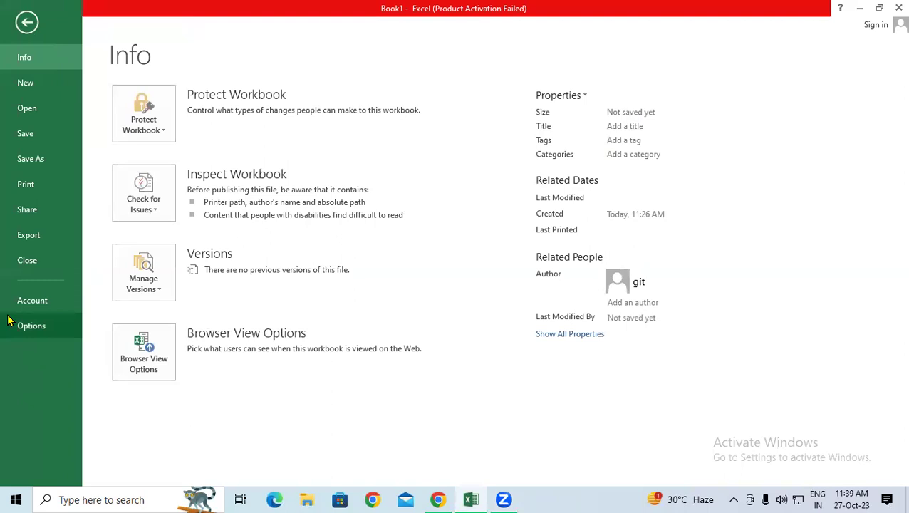
Step: Open Excel Options at the Advanced page to view the Enter-direction editing settings
left_click(10, 325)
left_click(224, 141)
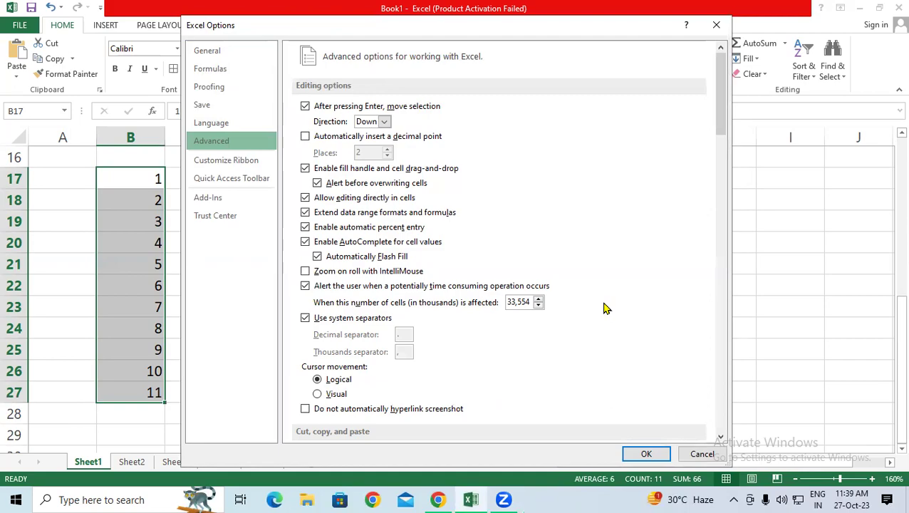
key("super+plus")
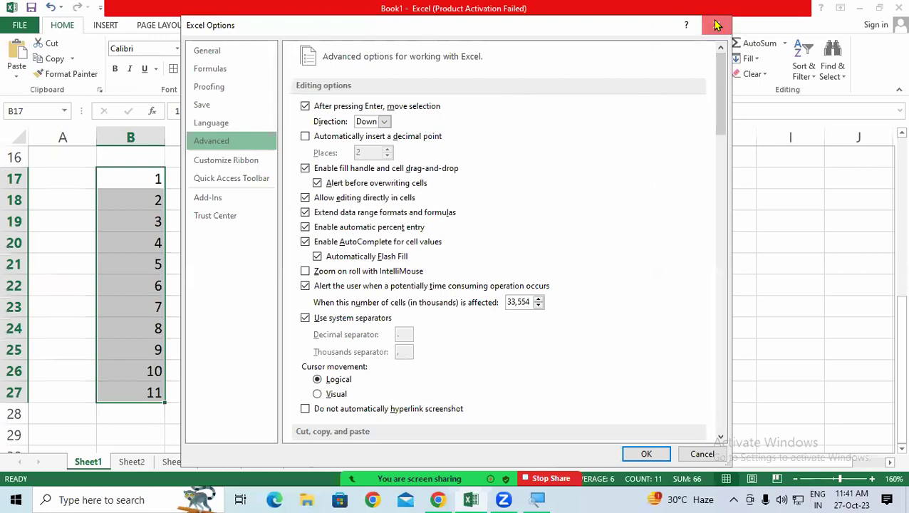
Step: Close Excel Options and step the selection from E18 down and right with arrow keys
left_click(716, 25)
left_click(477, 289)
left_click(331, 201)
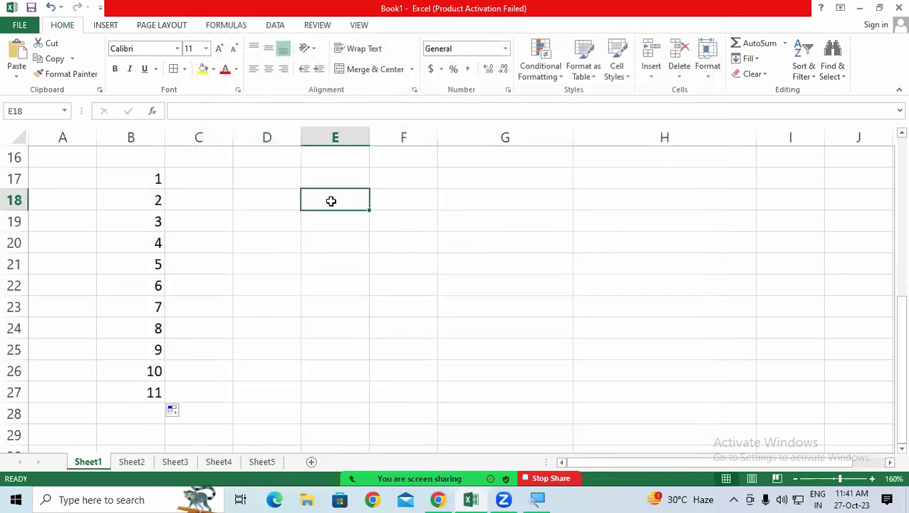
key("Down")
key("Down")
key("Down")
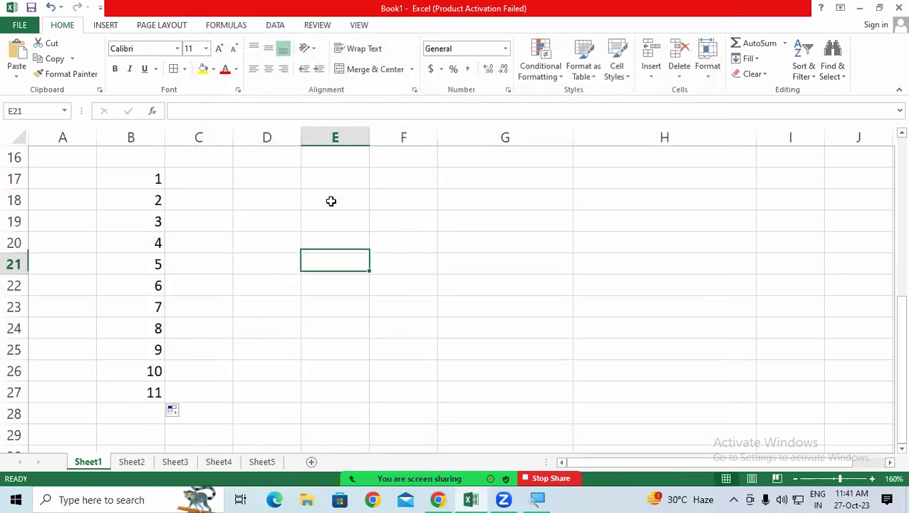
key("Down")
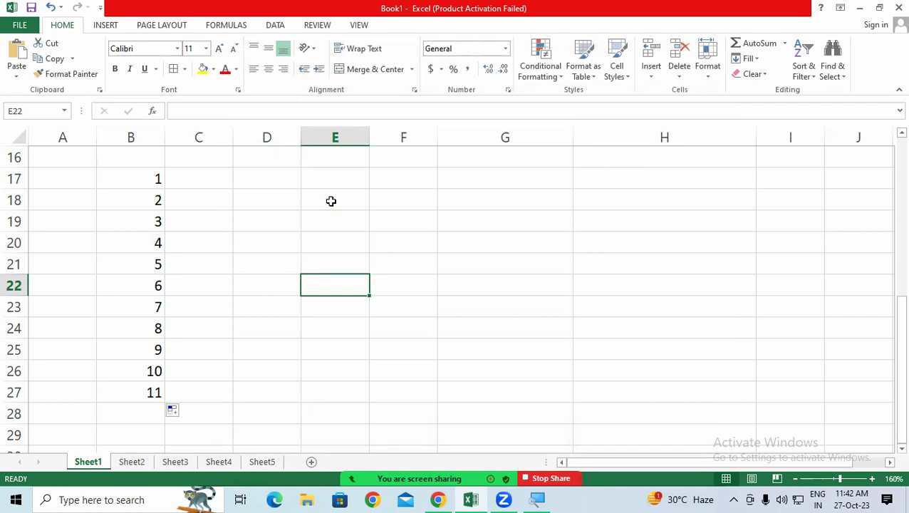
key("Right")
key("Right")
key("Right")
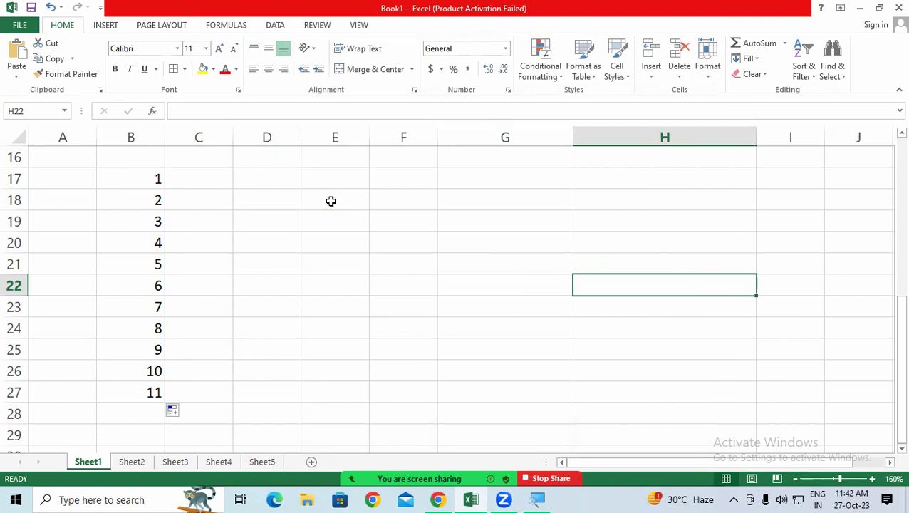
key("Down")
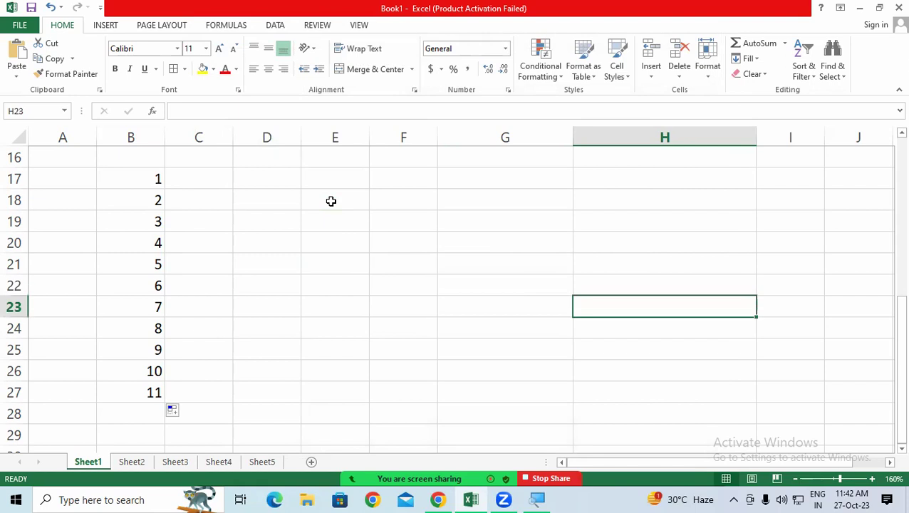
key("Down")
key("Right")
key("Right")
key("Right")
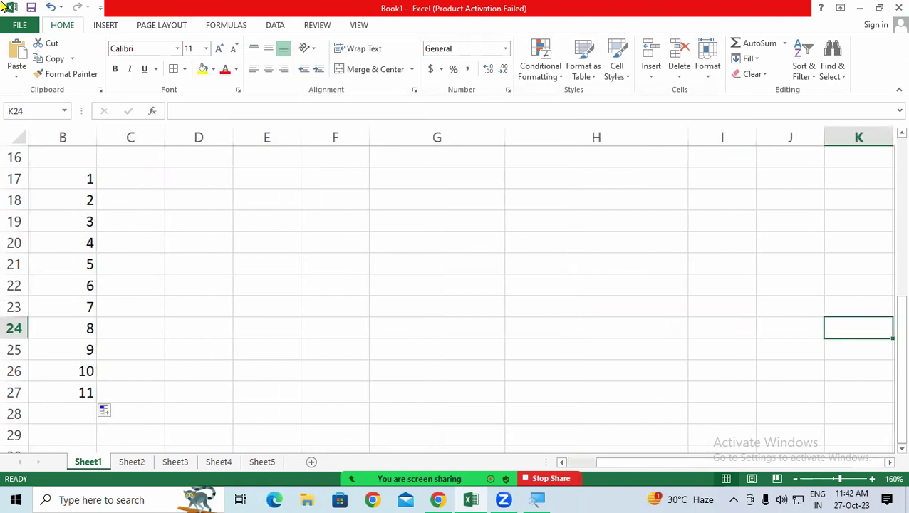
Step: Set the after-Enter move direction to Right in Advanced options and apply it
left_click(19, 25)
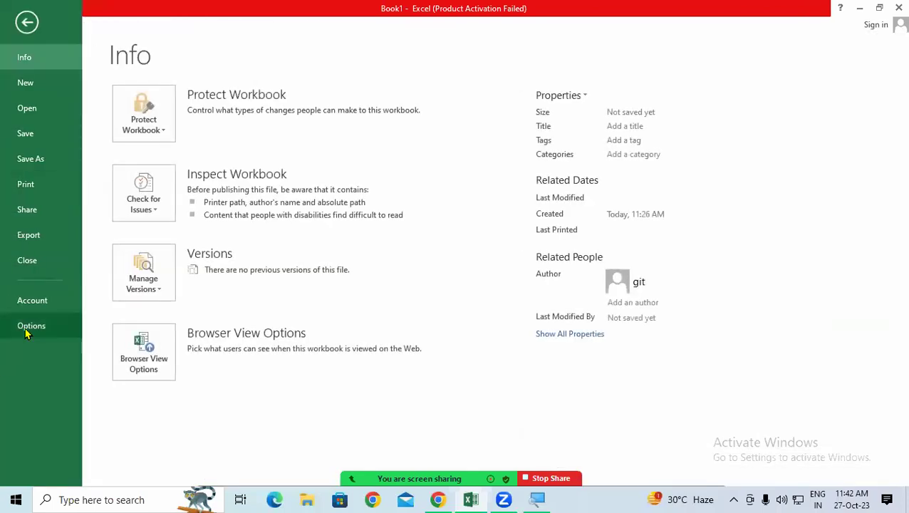
left_click(29, 327)
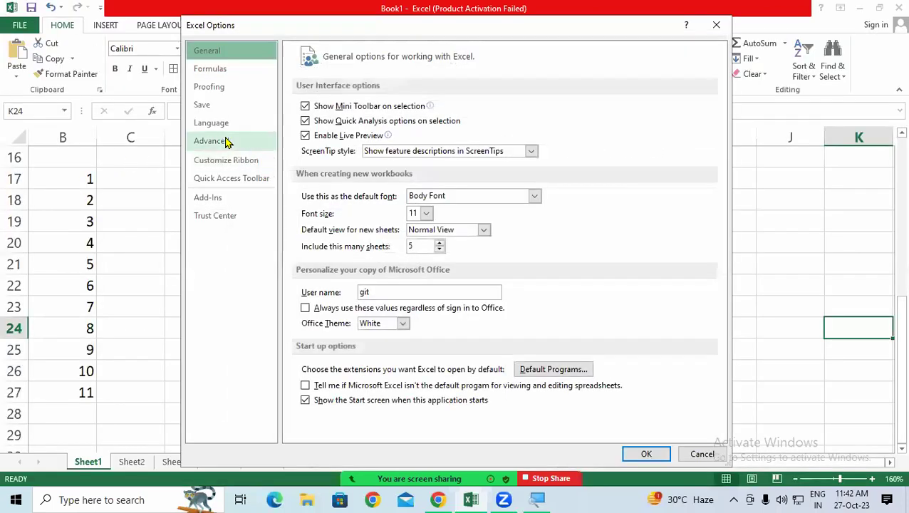
left_click(228, 142)
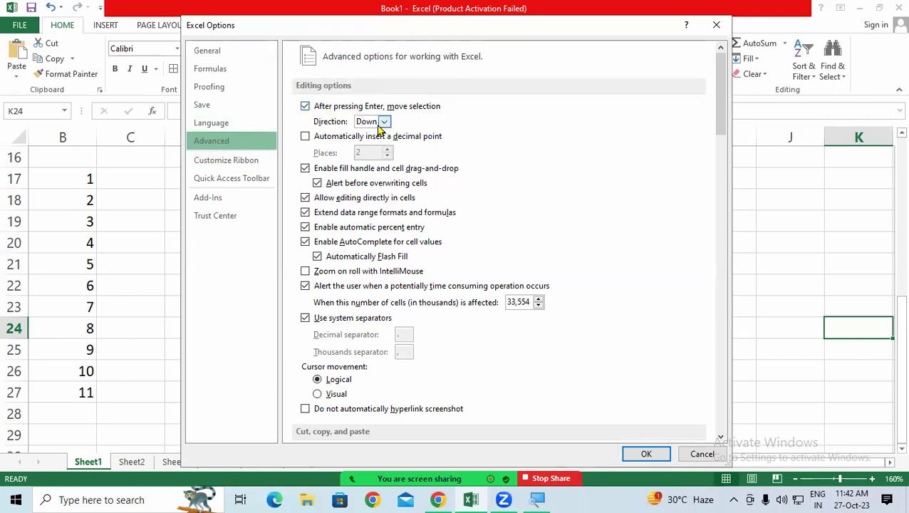
left_click(383, 121)
left_click(367, 148)
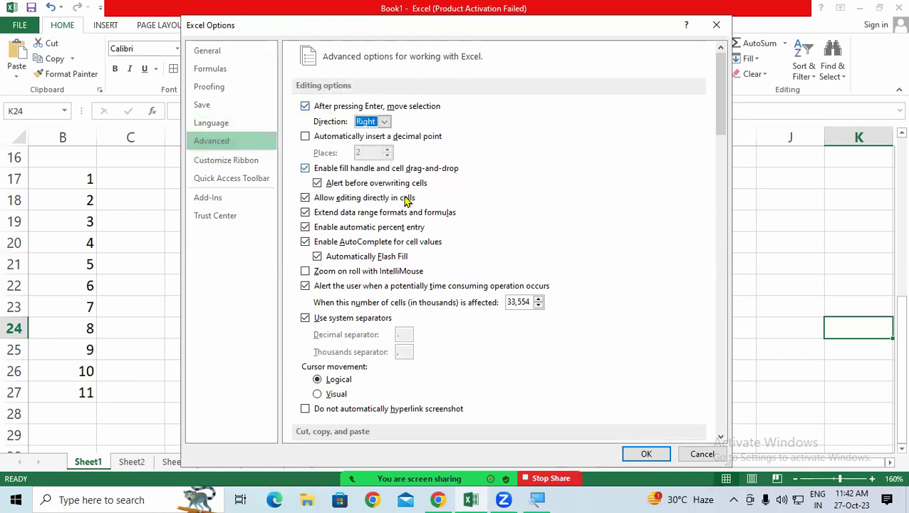
left_click(642, 455)
Step: Test Enter from C20 moving right along row 20, then open the File Info page
left_click(142, 242)
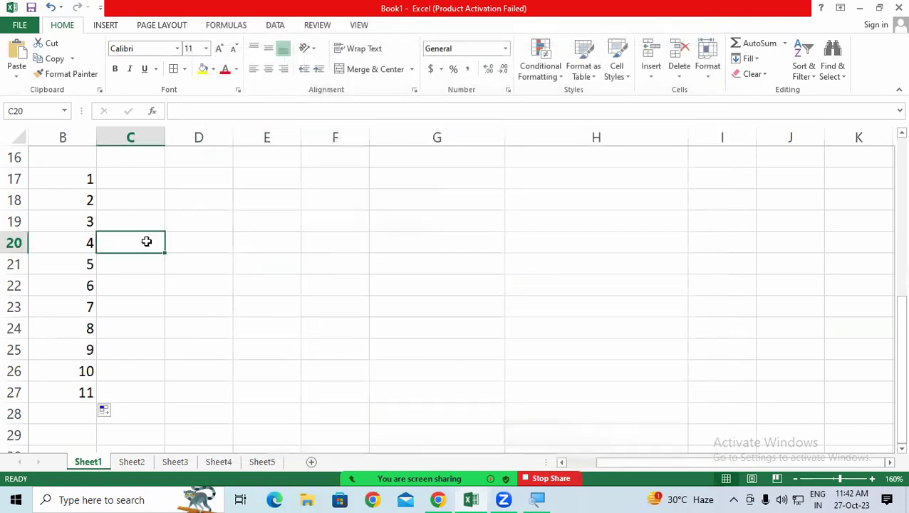
key("Return")
key("Return")
key("Return")
key("Return")
key("Return")
key("Return")
key("Return")
key("Return")
key("Return")
key("Return")
key("Return")
key("Return")
key("Return")
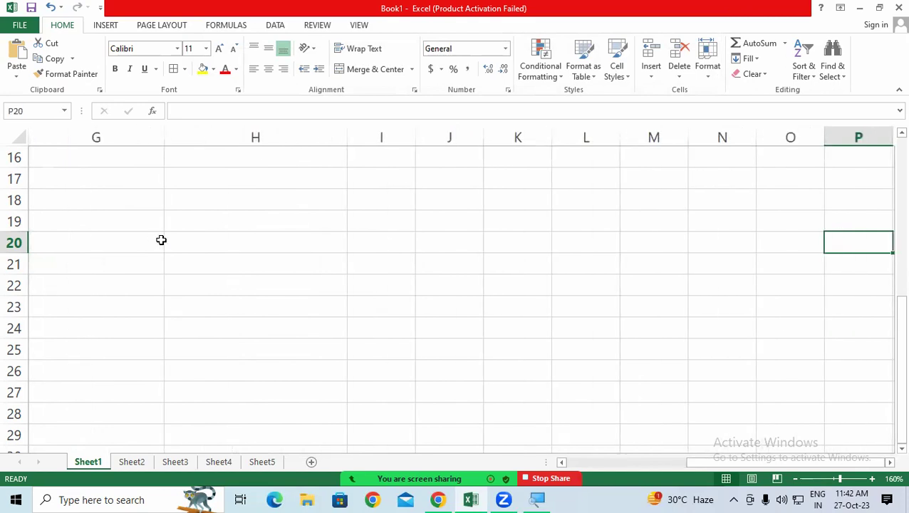
left_click(23, 26)
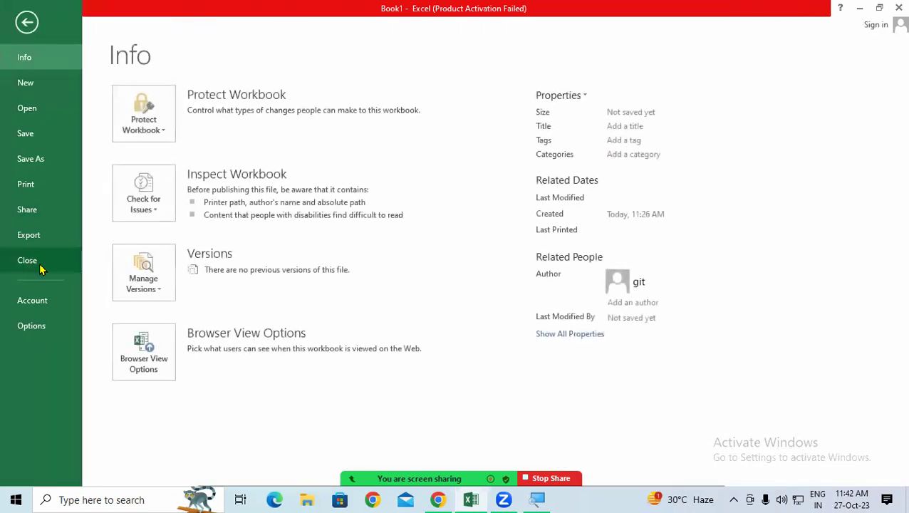
Step: Turn off 'After pressing Enter, move selection' in Advanced options, then select cell H19
left_click(32, 328)
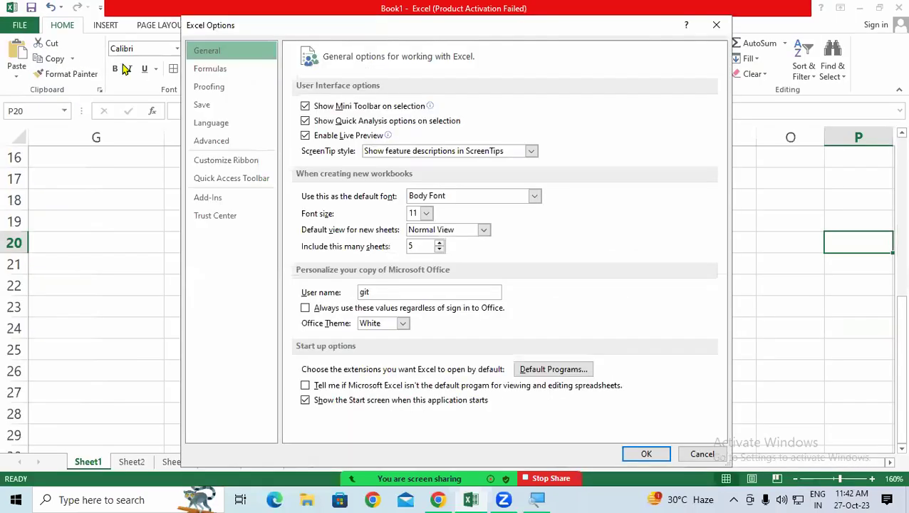
left_click(228, 146)
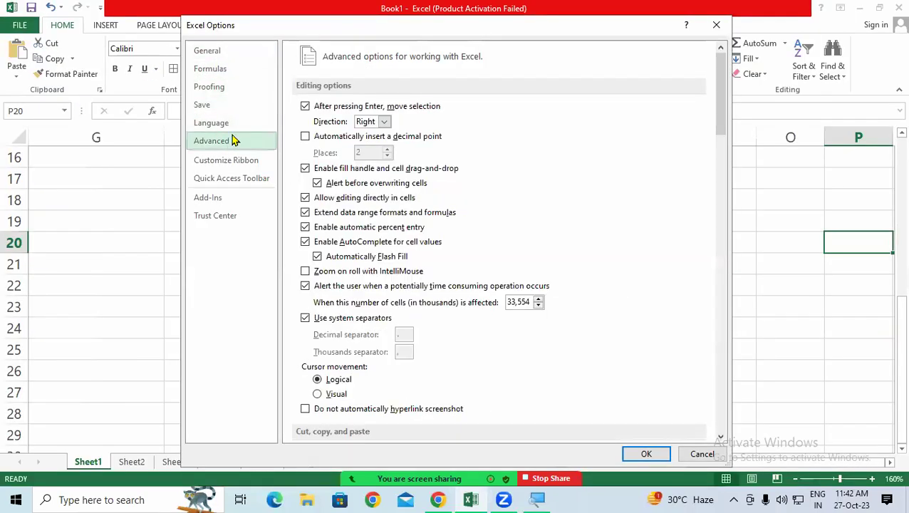
left_click(305, 105)
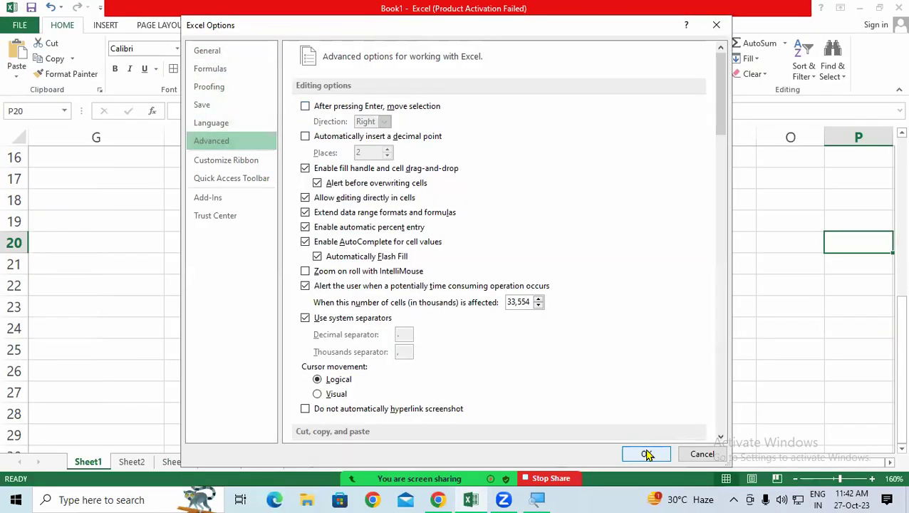
left_click(646, 454)
left_click(409, 248)
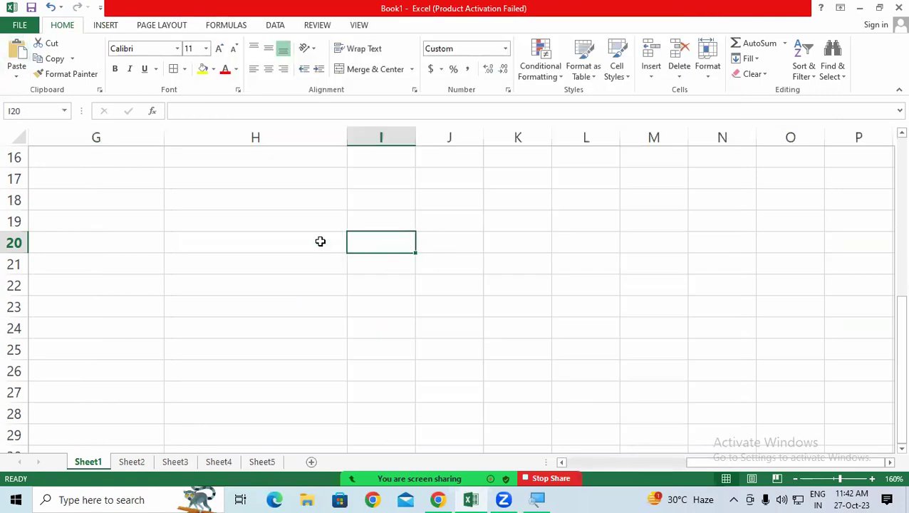
left_click(194, 214)
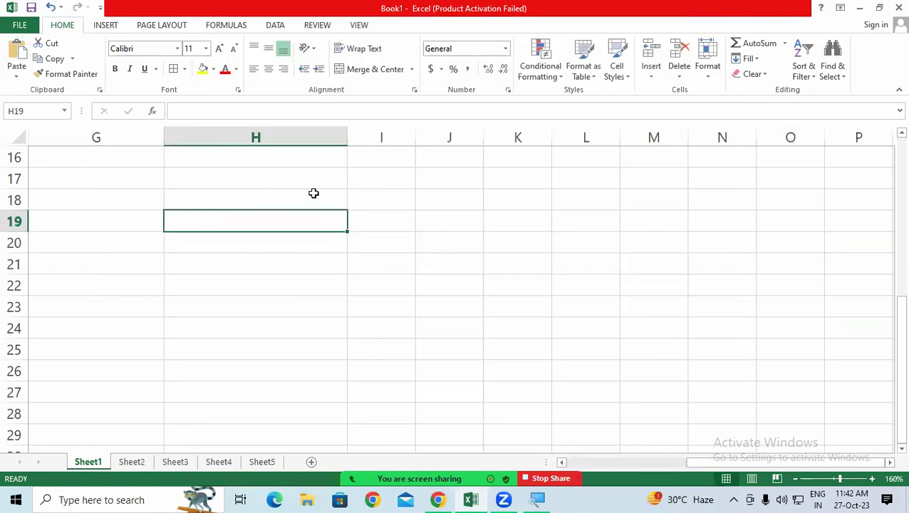
Step: Enter 1 and 2 in H18:H19 and fill the number series down to 7 in H24
type("1")
key("Return")
type("2")
key("Return")
left_click(314, 193)
type("1")
key("Return")
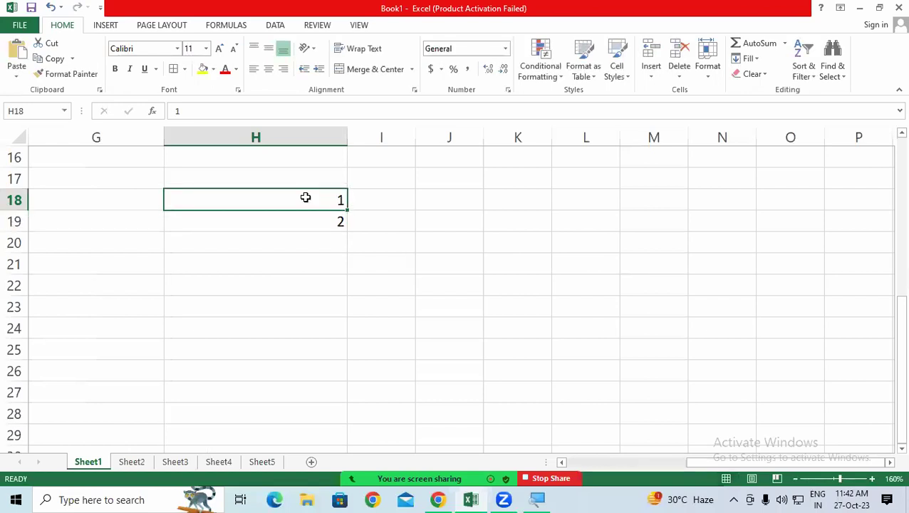
left_click(443, 256)
left_click(311, 187)
left_click(317, 200)
left_click_drag(316, 200, 322, 335)
left_click(429, 225)
Step: Type JAN then FEB in J18, leaving FEB, then open the File Info page
left_click(439, 202)
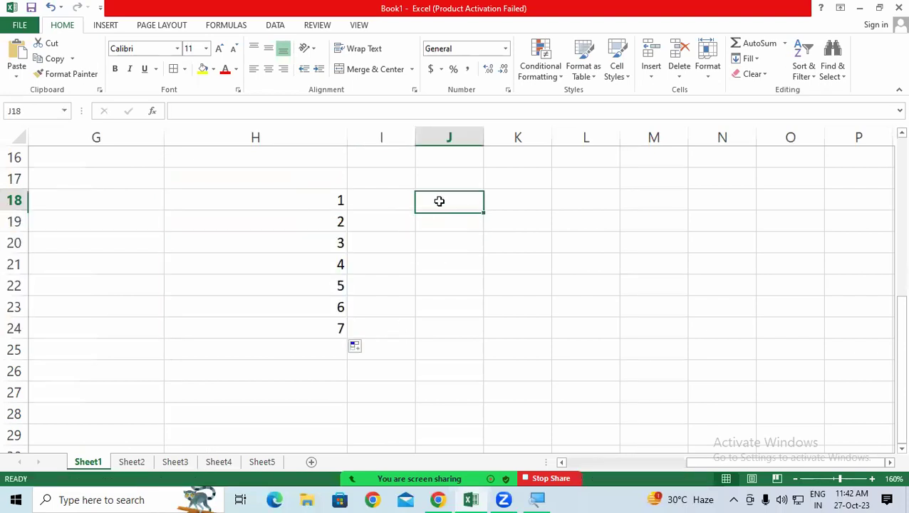
type("JAN")
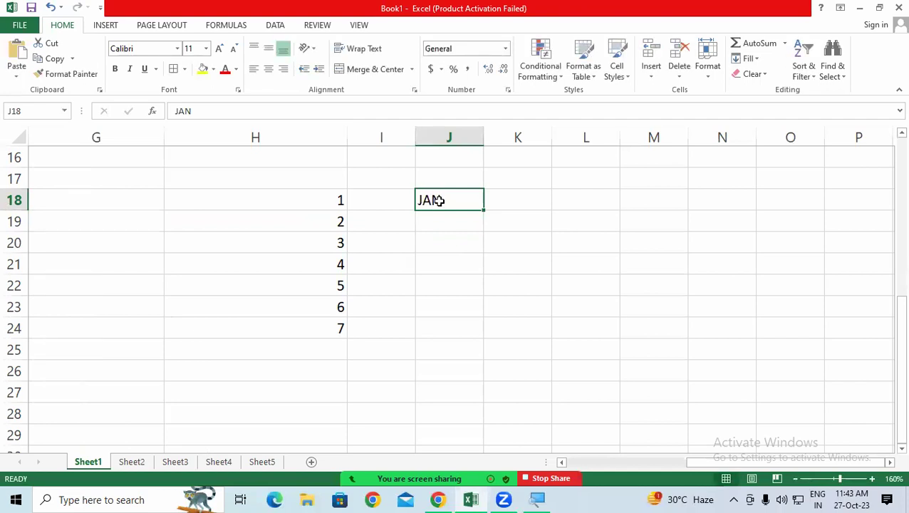
type("FEB")
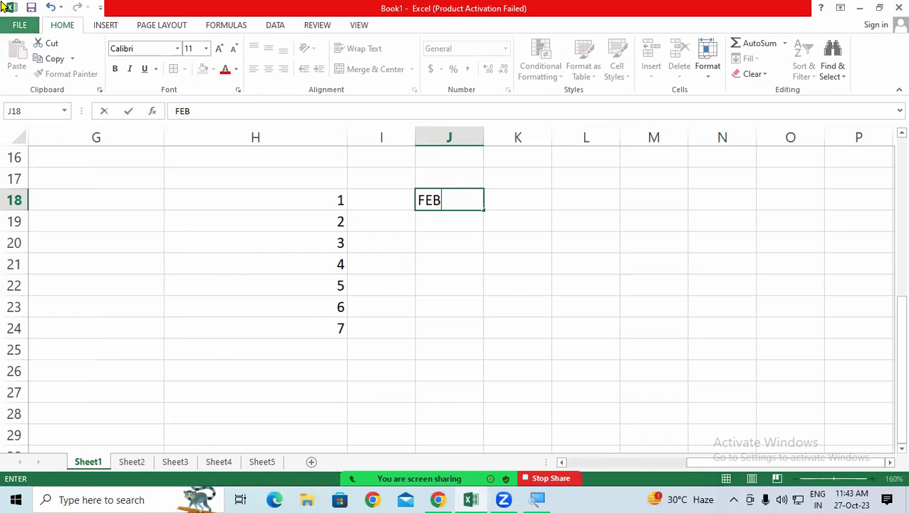
left_click(408, 218)
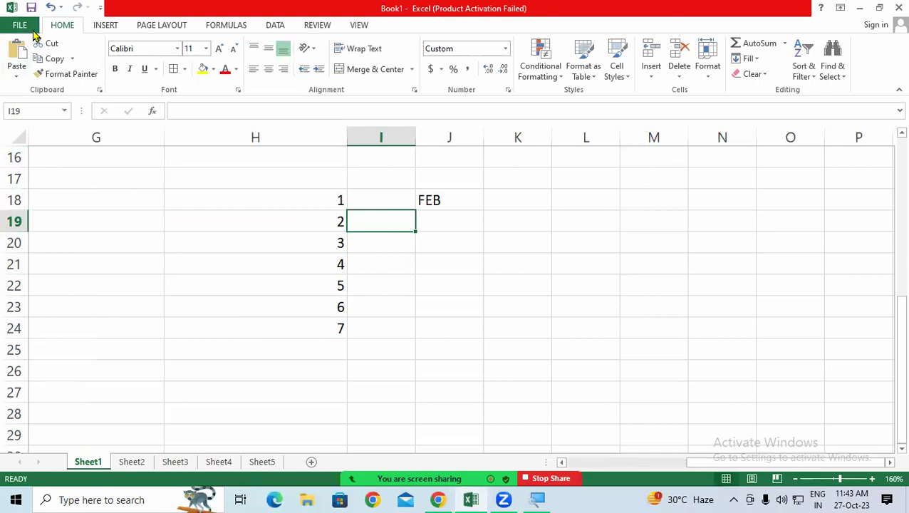
left_click(19, 25)
Step: Re-enable moving the selection after Enter with direction Down, then reselect J18
left_click(32, 325)
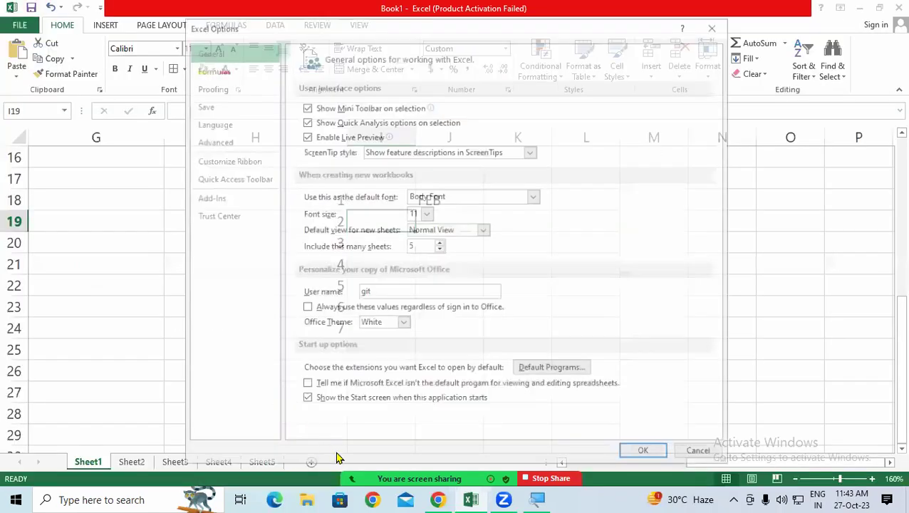
left_click(216, 140)
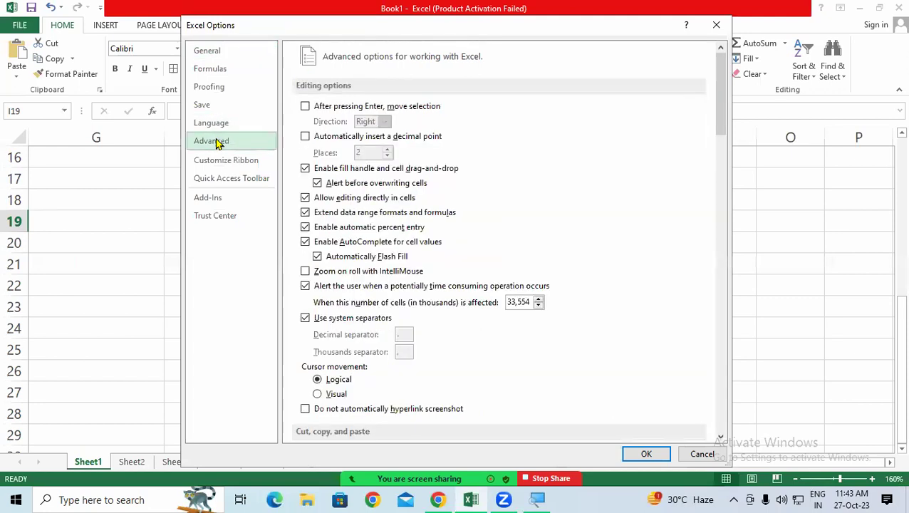
left_click(319, 105)
left_click(383, 122)
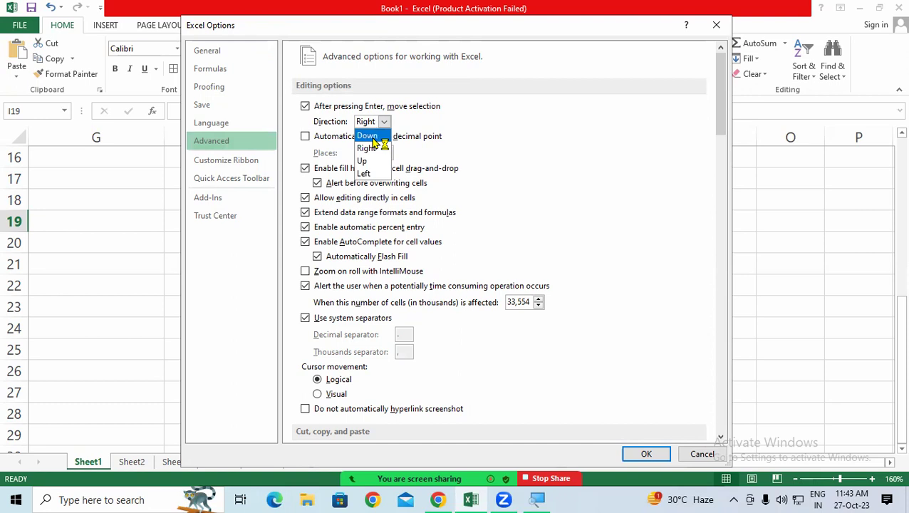
left_click(371, 136)
left_click(657, 453)
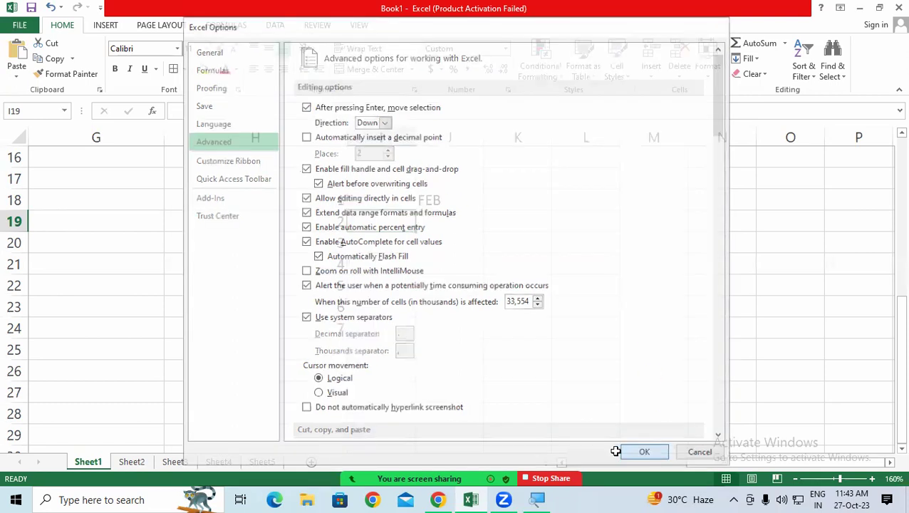
left_click(438, 206)
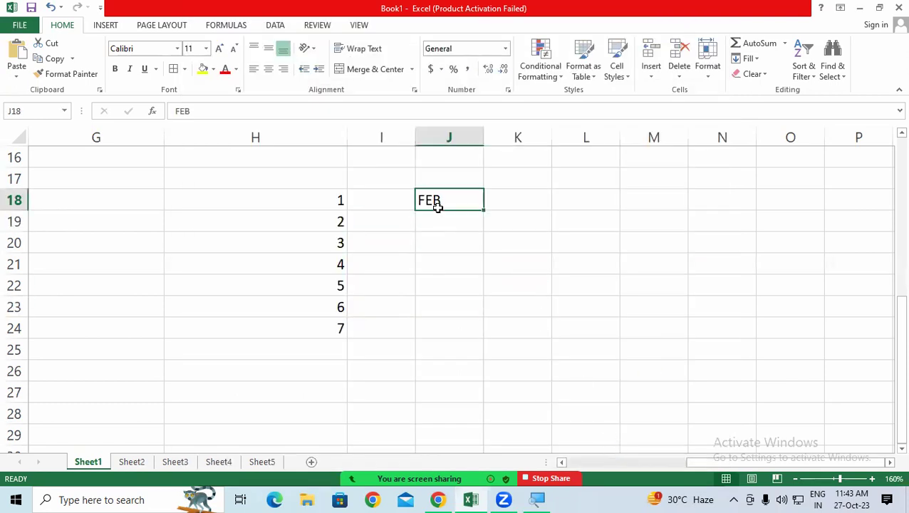
Step: Enter JAN and FEB in J18:J19 and fill the months down to JUL in J24
type("JAN")
key("Return")
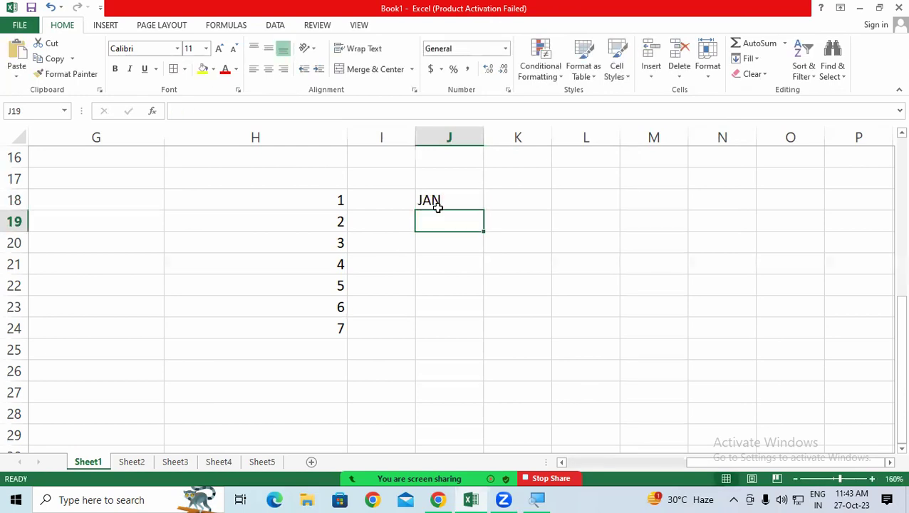
type("FEB")
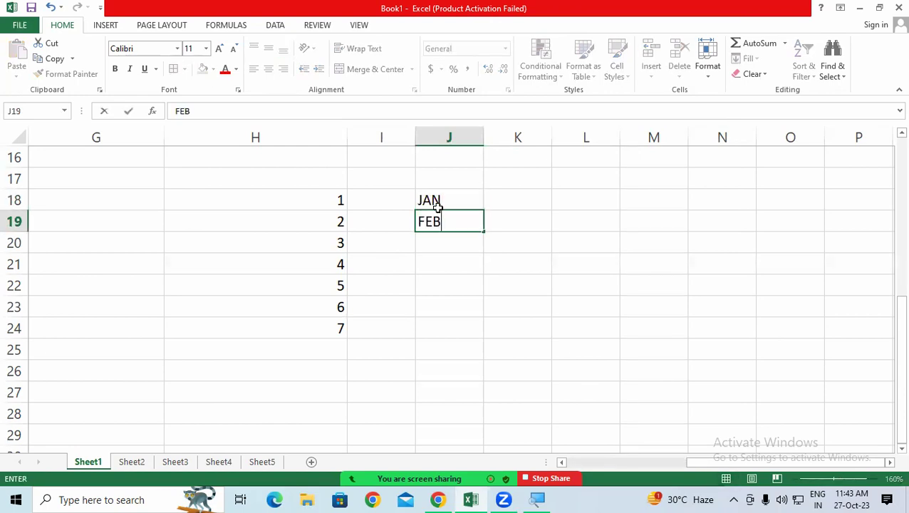
key("Return")
left_click_drag(428, 205, 438, 223)
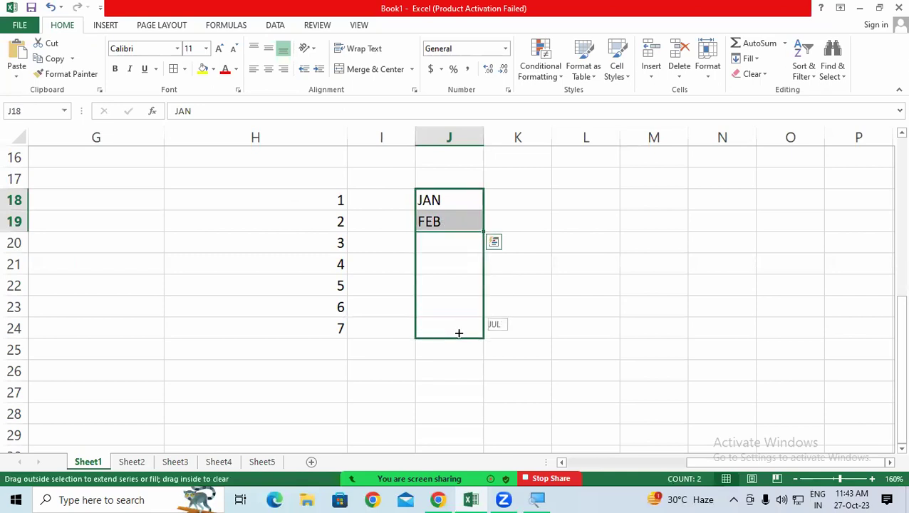
left_click_drag(484, 232, 461, 331)
Step: Enter A in cell L18
left_click(591, 284)
left_click(582, 198)
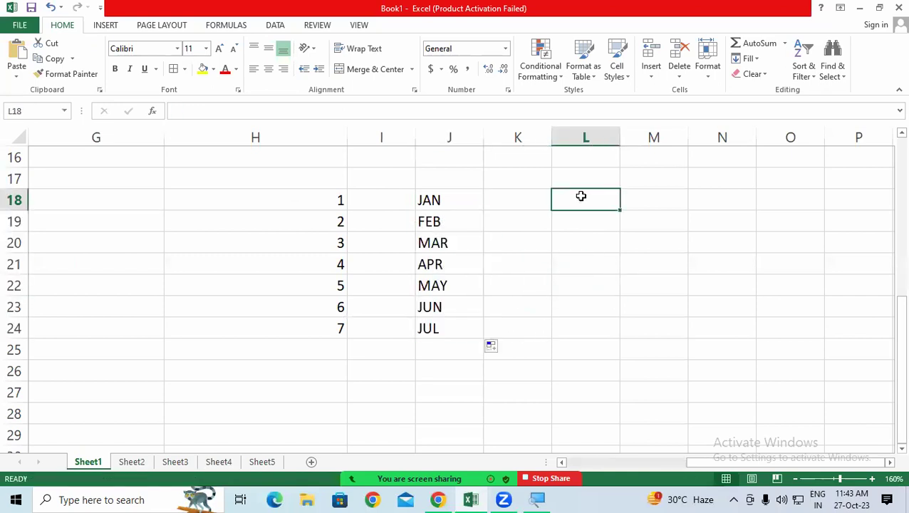
type("A")
key("Return")
Step: Enter B in L19 and select the A–B pair in L18:L19
type("B")
key("Return")
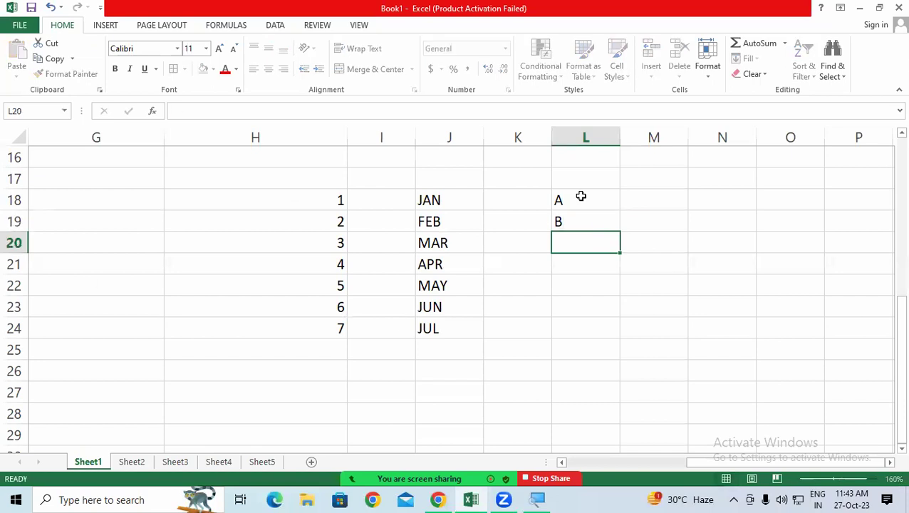
mouse_move(581, 198)
left_mouse_down()
mouse_move(599, 223)
mouse_move(594, 328)
left_mouse_up()
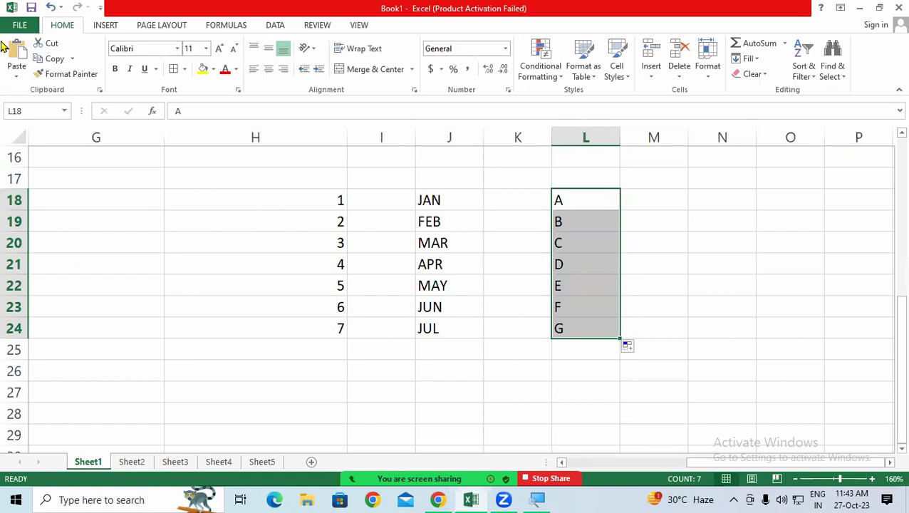
Step: Open the Advanced page of Excel Options
left_click(15, 27)
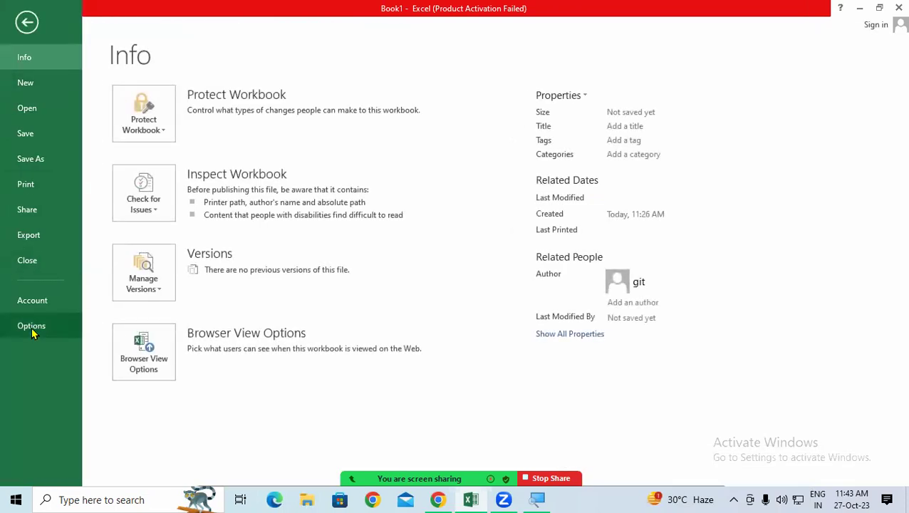
left_click(32, 327)
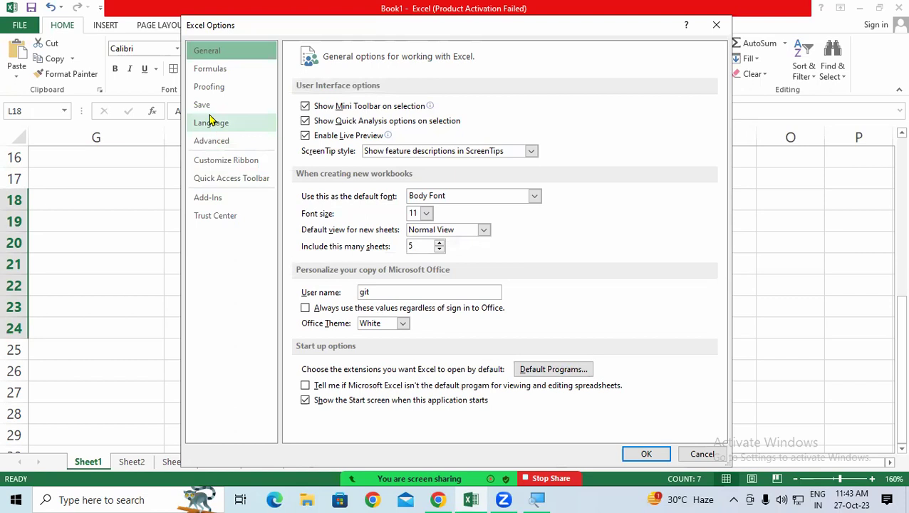
left_click(211, 141)
Step: Scroll to General and open Edit Custom Lists, with L18:L24 offered for import
scroll(538, 305, "down", 4)
scroll(538, 305, "down", 3)
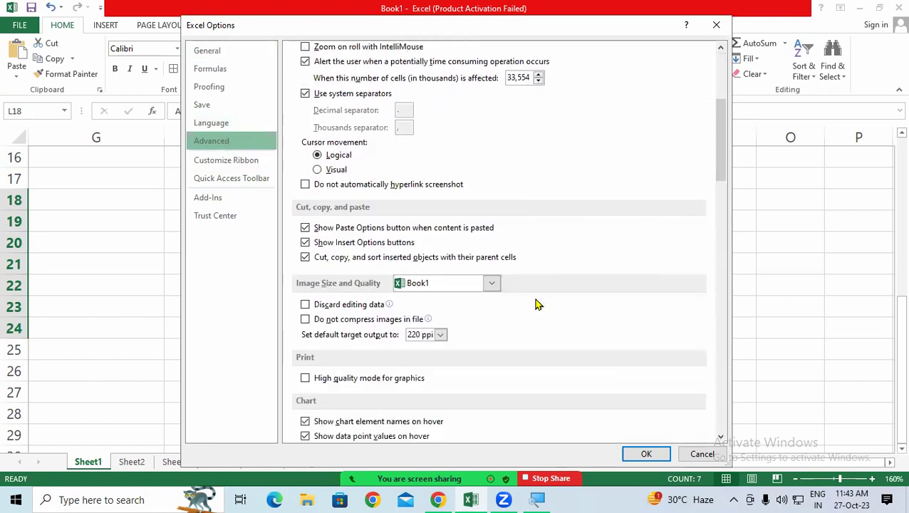
scroll(538, 304, "down", 2)
scroll(538, 305, "down", 3)
scroll(538, 305, "down", 4)
scroll(538, 304, "down", 3)
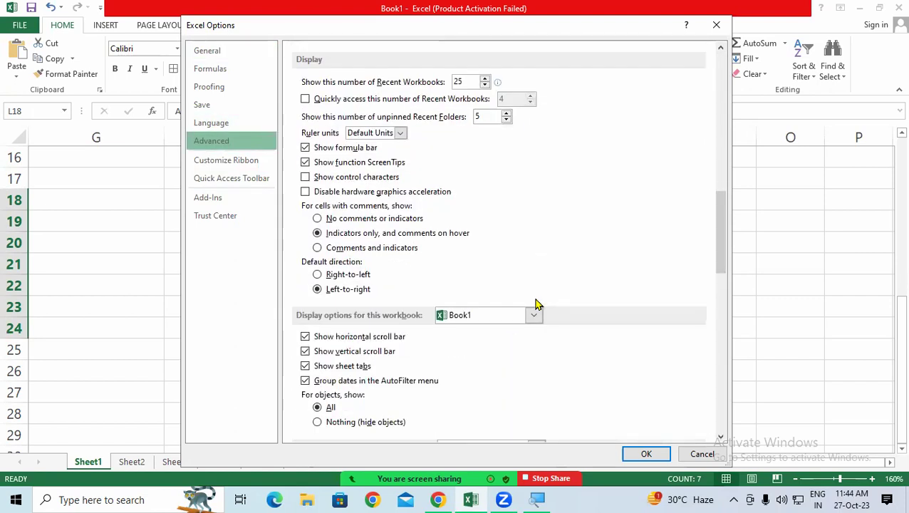
scroll(538, 304, "down", 4)
scroll(538, 304, "down", 3)
scroll(538, 304, "down", 4)
scroll(538, 304, "down", 3)
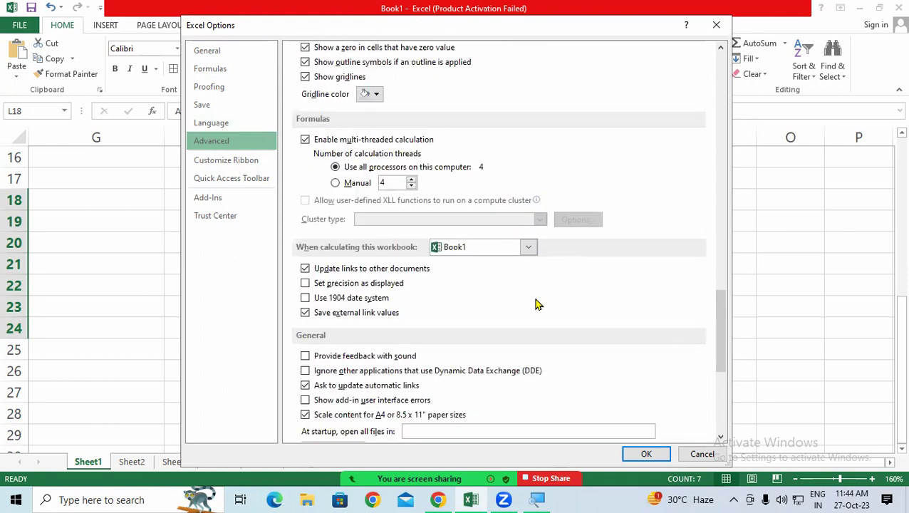
scroll(538, 304, "down", 3)
scroll(536, 298, "down", 3)
scroll(536, 298, "down", 2)
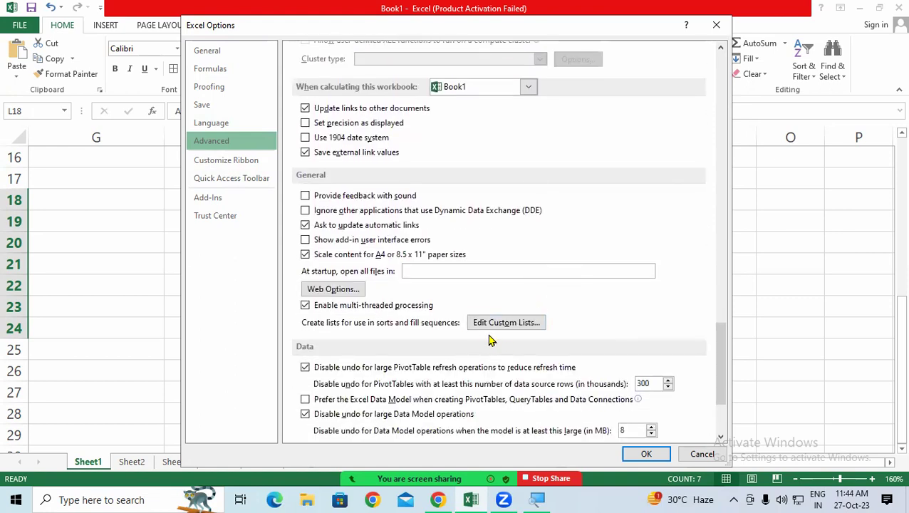
left_click(491, 325)
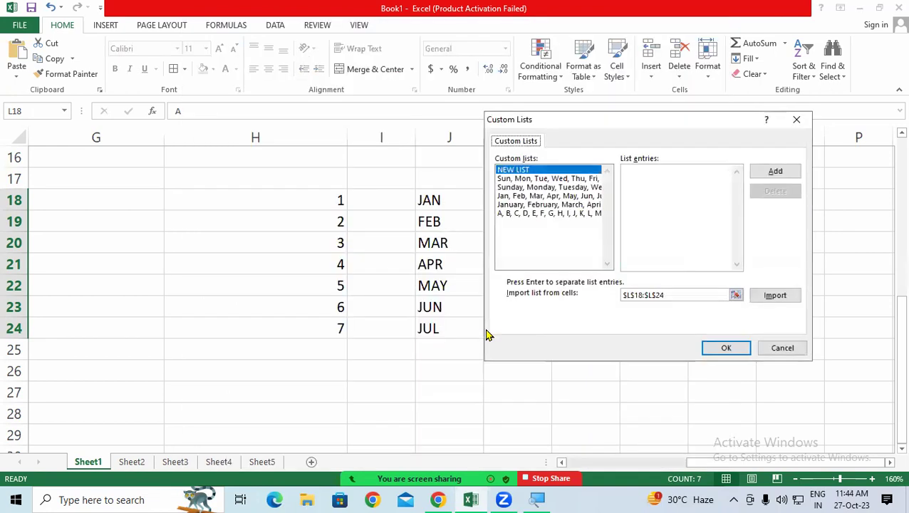
Step: Permanently delete the A–M letter custom list and close the Custom Lists editor
left_click_drag(664, 131, 655, 134)
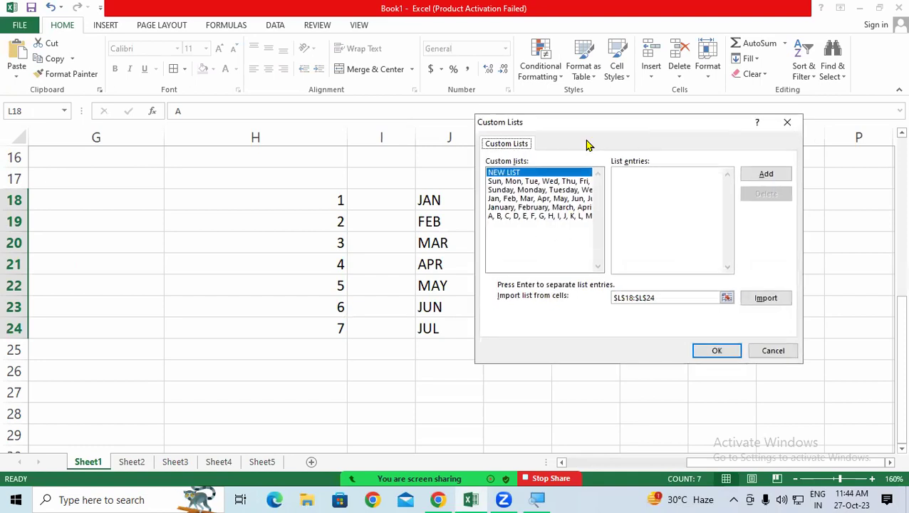
left_click_drag(588, 144, 313, 161)
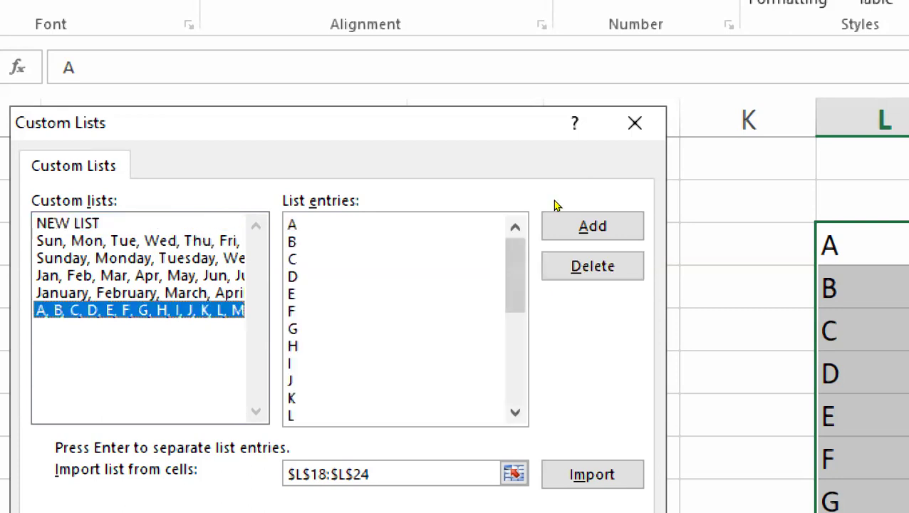
key("Return")
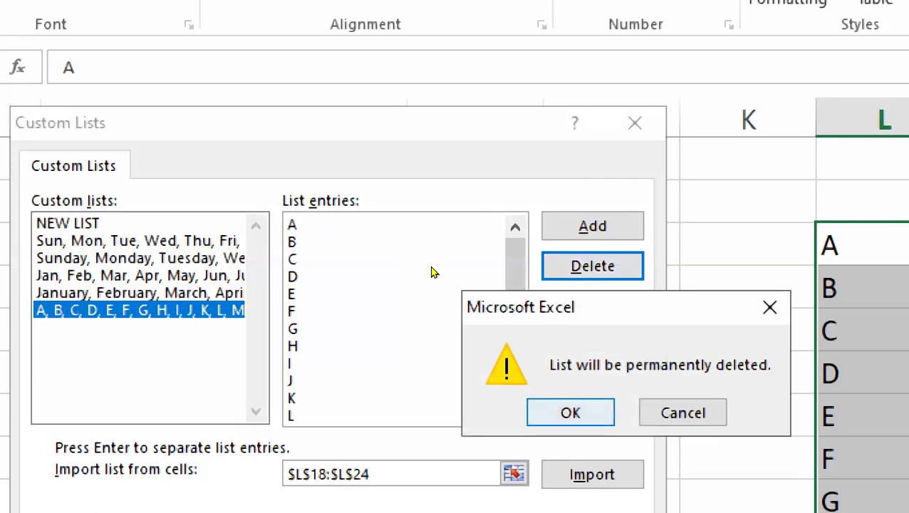
key("Return")
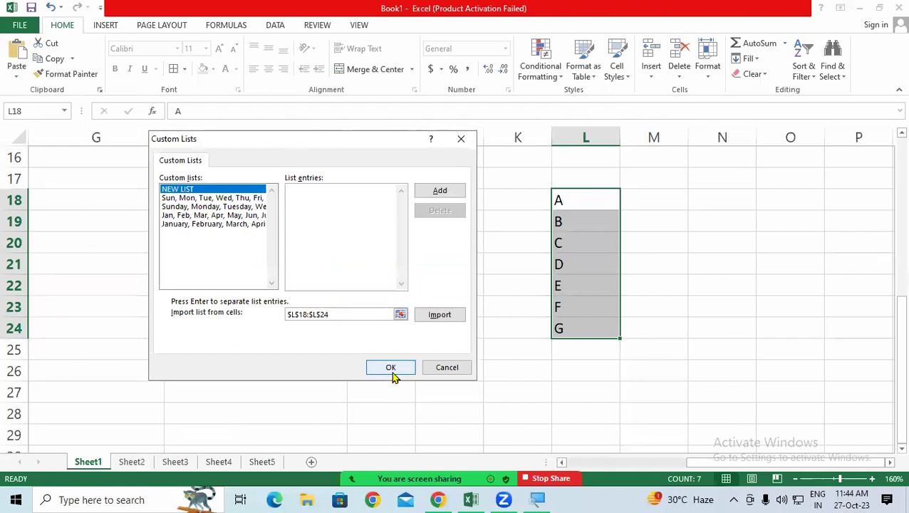
left_click(392, 371)
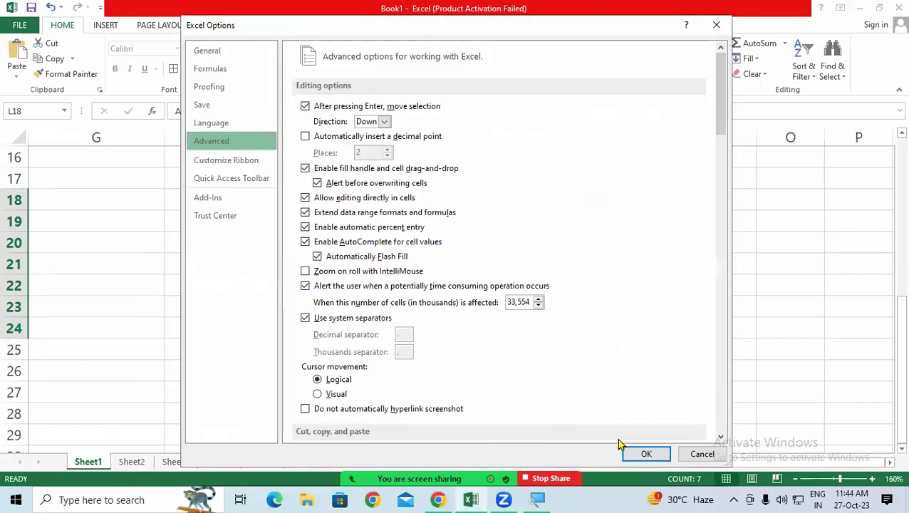
Step: Back on the sheet, enter A in G20 and B in G21, then select G20:G21
left_click(643, 453)
left_click(156, 236)
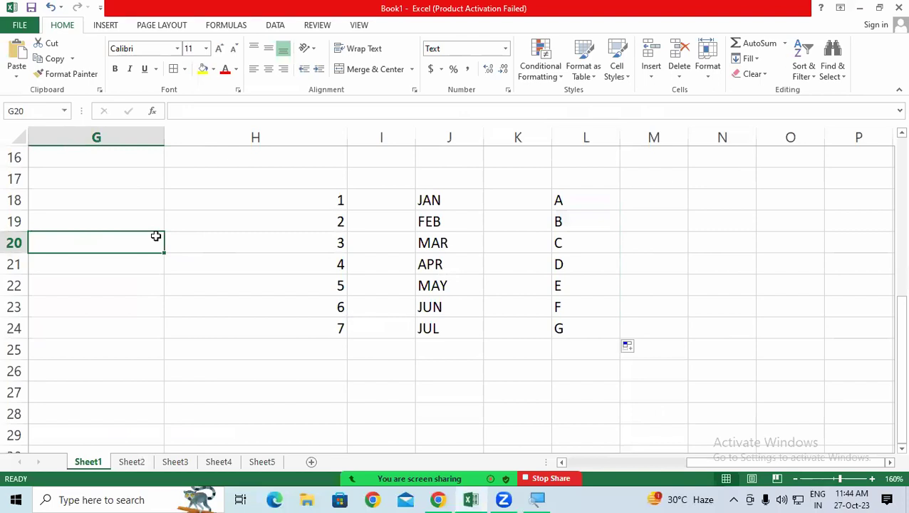
type("A")
key("Return")
type("B")
key("Return")
mouse_move(156, 236)
left_mouse_down()
mouse_move(148, 255)
mouse_move(152, 385)
left_mouse_up()
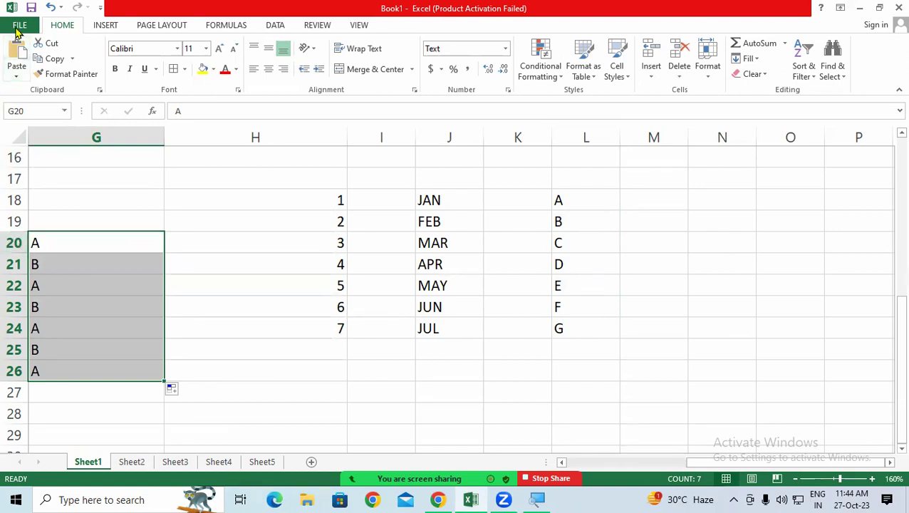
Step: Go to Excel Options > Advanced and open Edit Custom Lists
left_click(19, 26)
left_click(19, 328)
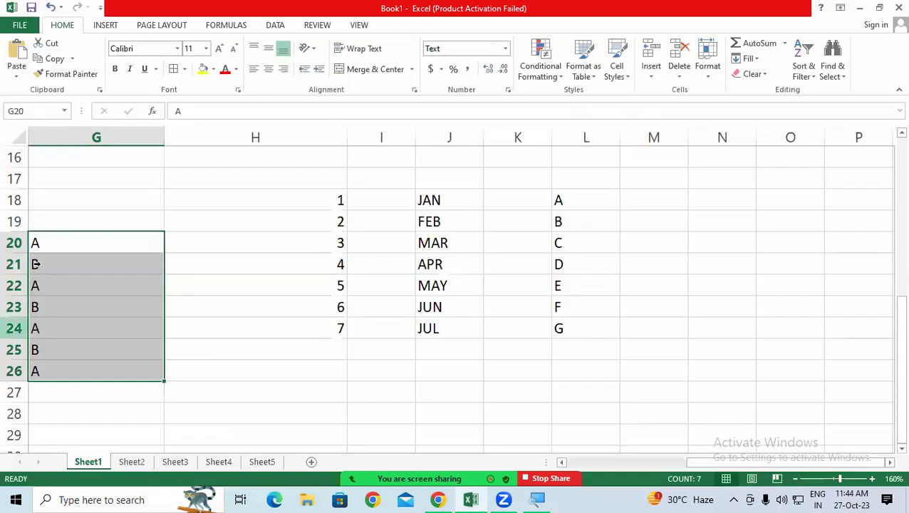
left_click(203, 141)
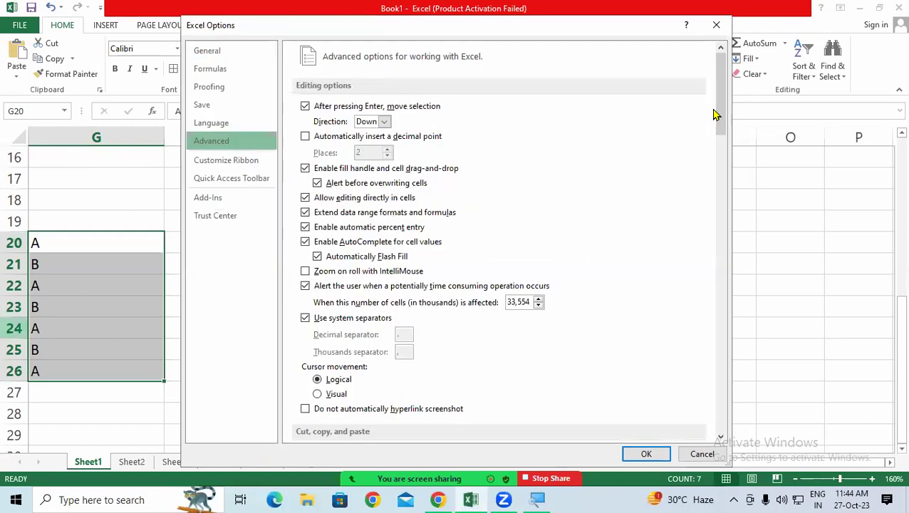
left_click_drag(718, 114, 716, 413)
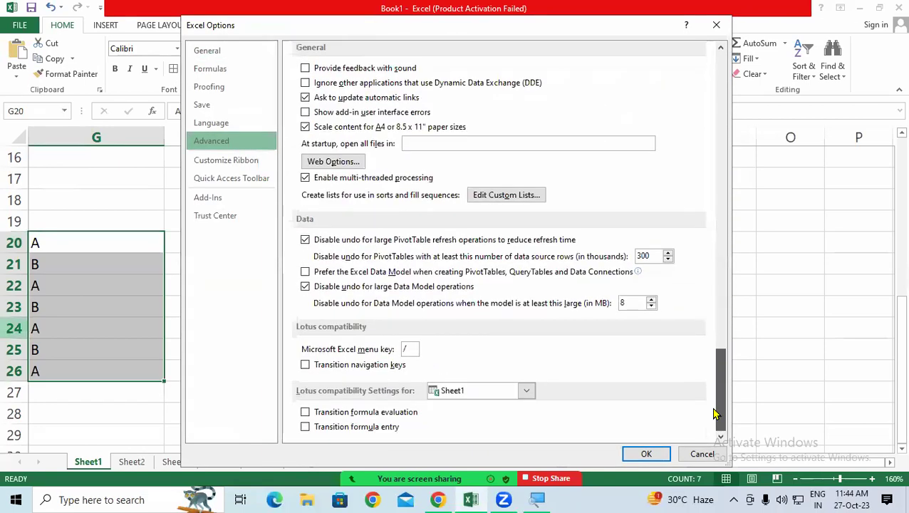
left_click(499, 192)
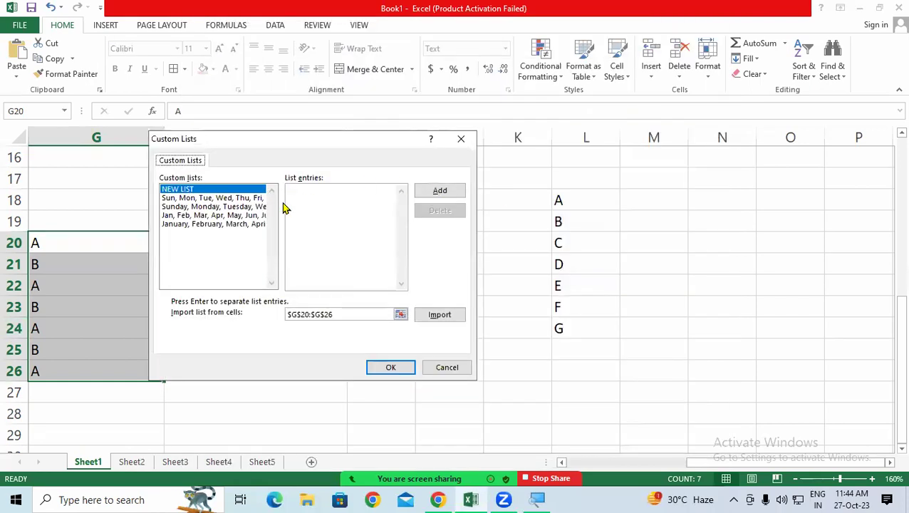
Step: Enter the letters A through Z as a new custom list, add it, and close Options
left_click(340, 190)
type("A,B,C,D,E,F,G,H,I,J,K,")
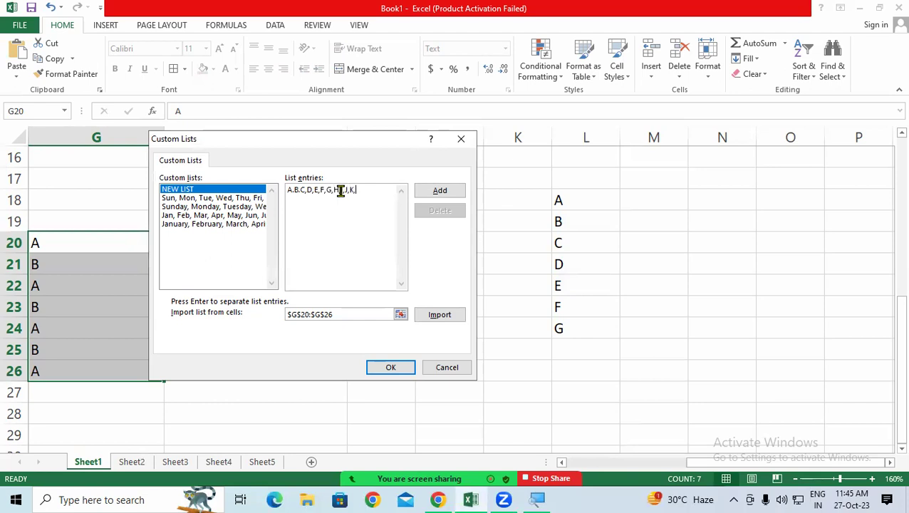
type("L,M,N,O,P,Q,R,S,T,U,V,W,X,Y,Z")
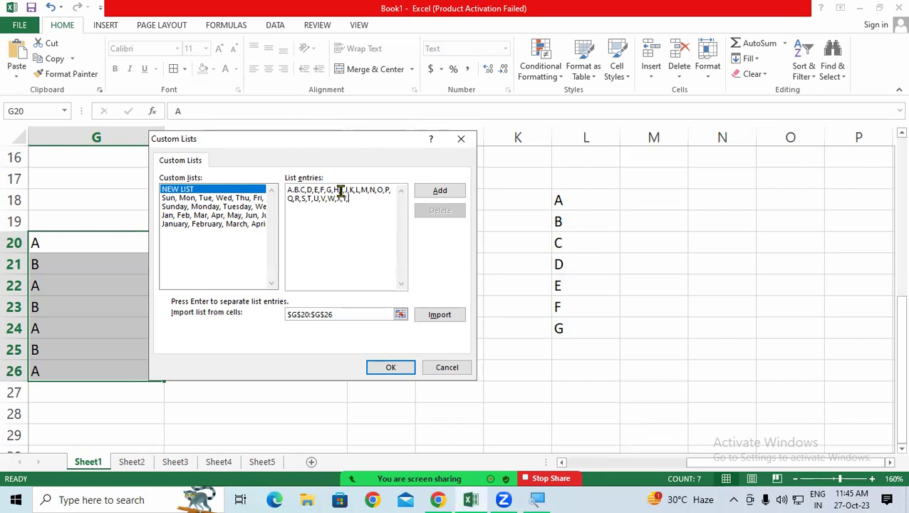
left_click(429, 194)
left_click(388, 366)
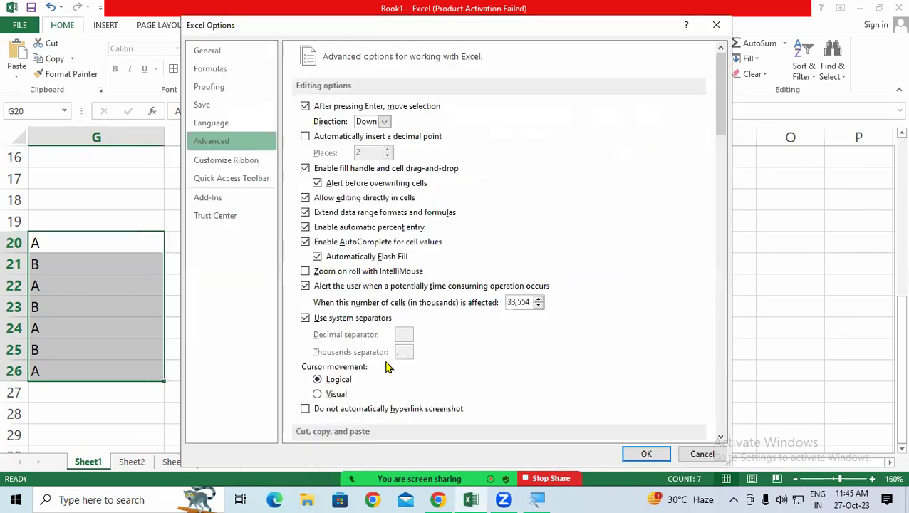
left_click(646, 454)
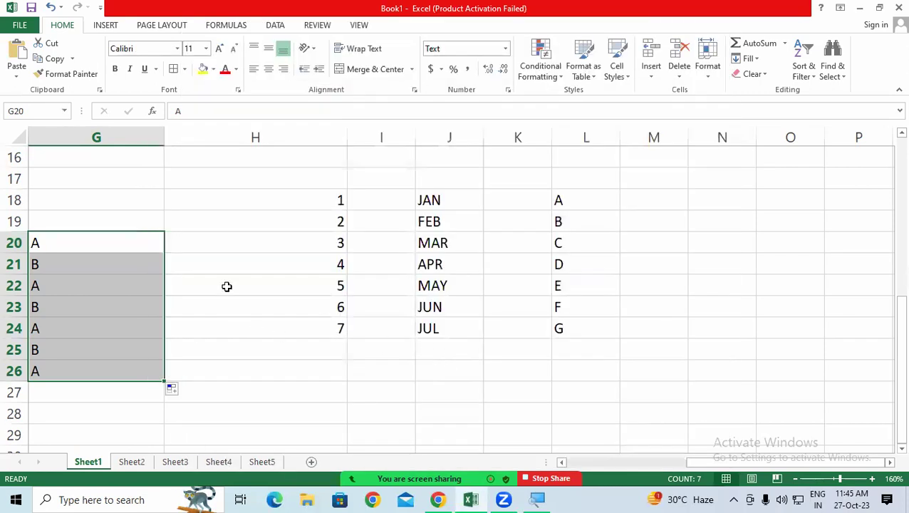
Step: Try refilling the letter series from G20:G21 down column G
left_click(216, 220)
mouse_move(110, 245)
left_mouse_down()
mouse_move(151, 285)
mouse_move(161, 272)
left_mouse_up()
left_click(243, 241)
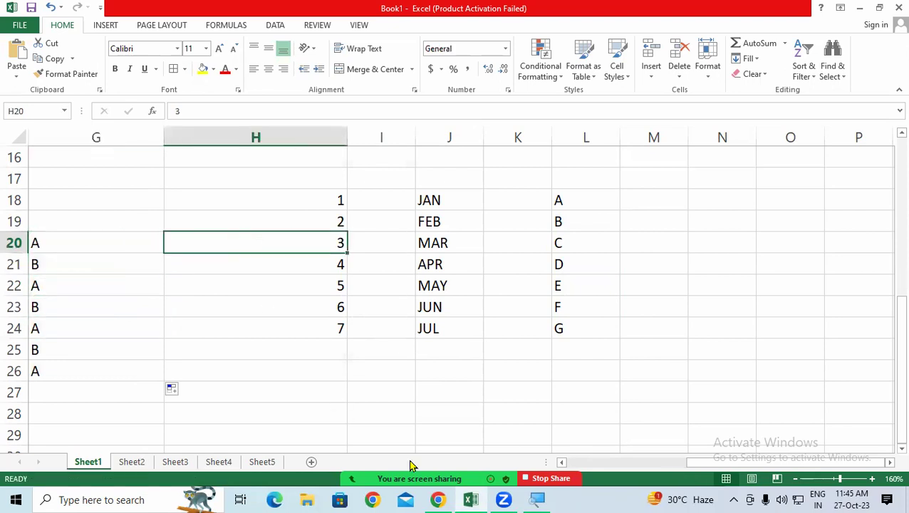
Step: In Advanced > Edit Custom Lists, permanently delete the misspelled A.B.C custom list
left_click(19, 25)
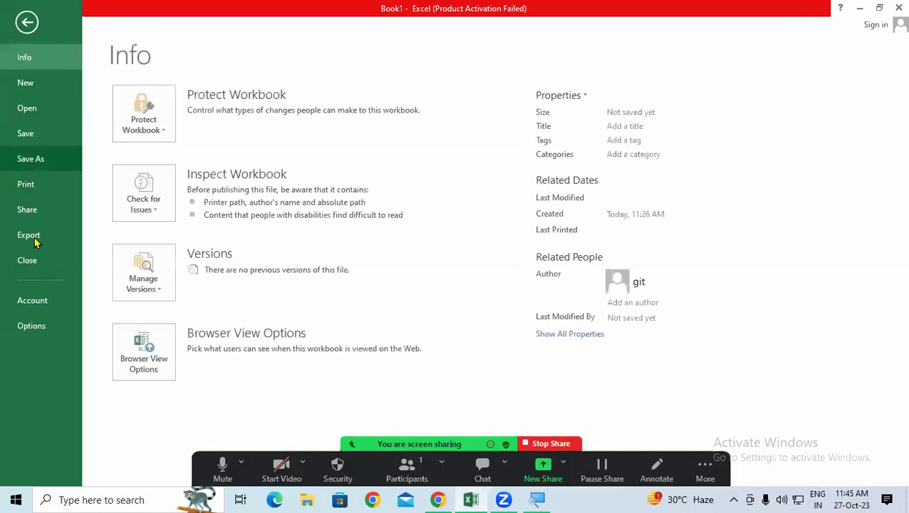
key("Escape")
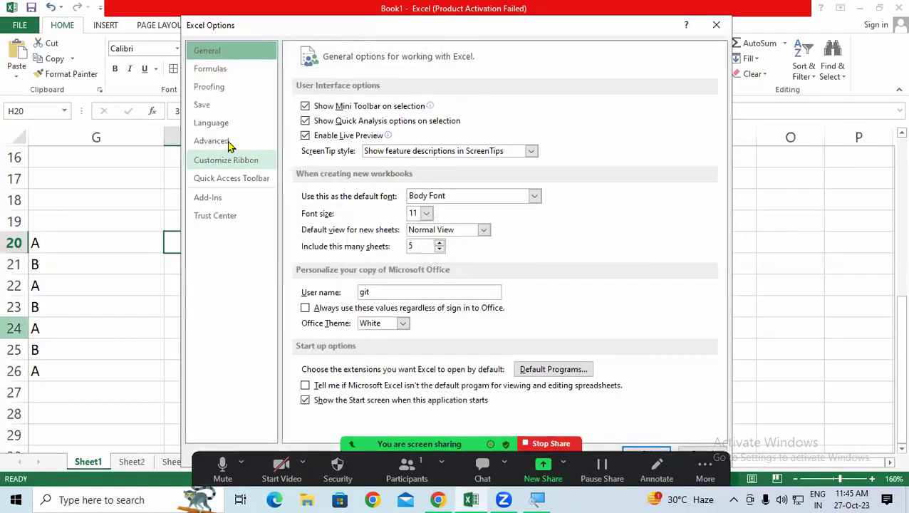
left_click(226, 143)
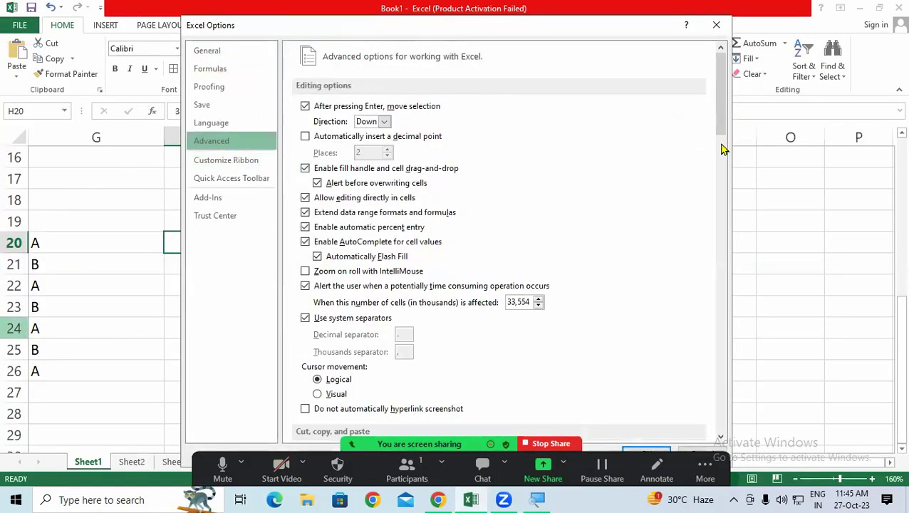
left_click_drag(720, 117, 694, 416)
left_click(507, 202)
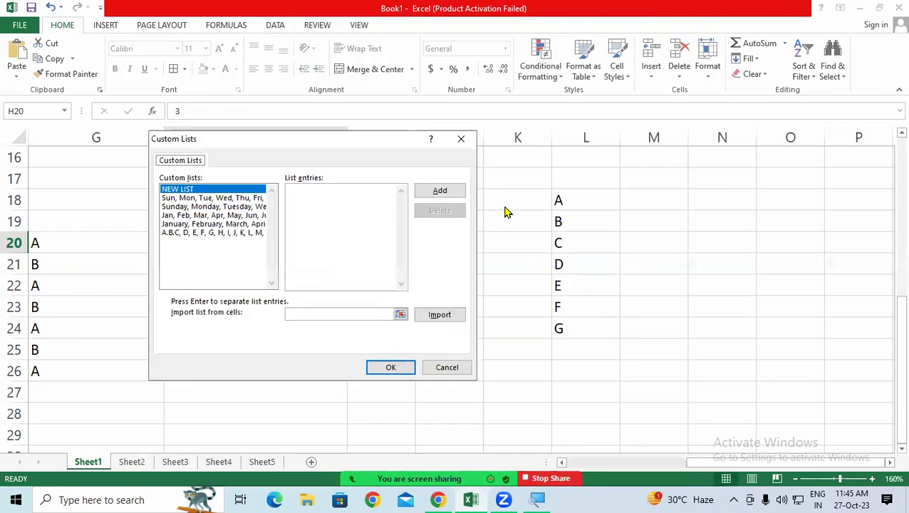
left_click(216, 233)
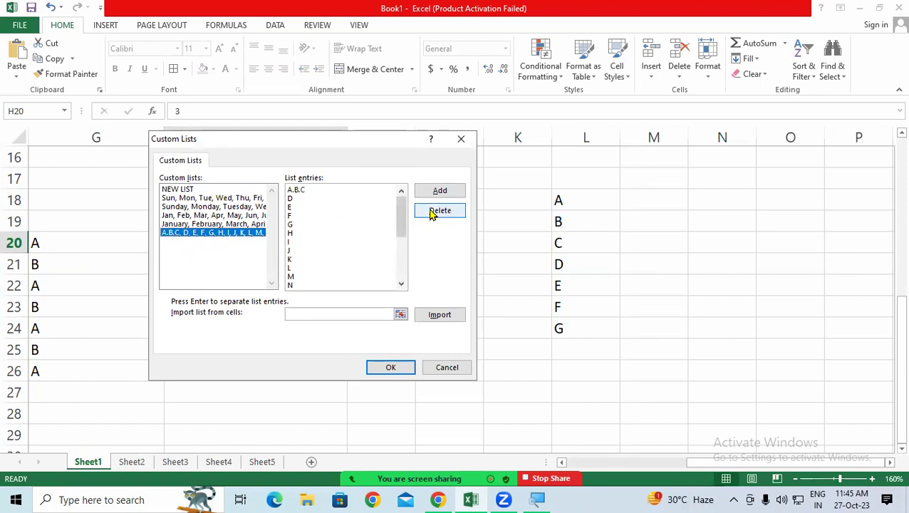
left_click(431, 212)
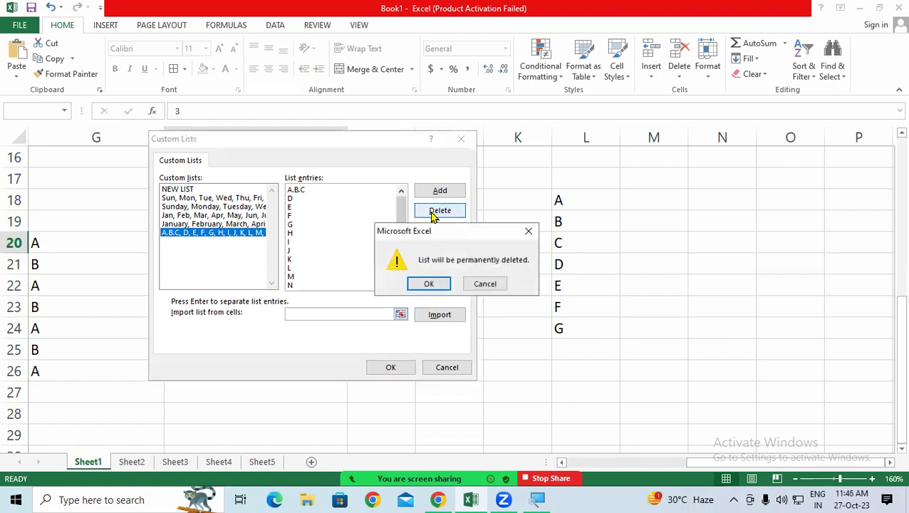
left_click(428, 282)
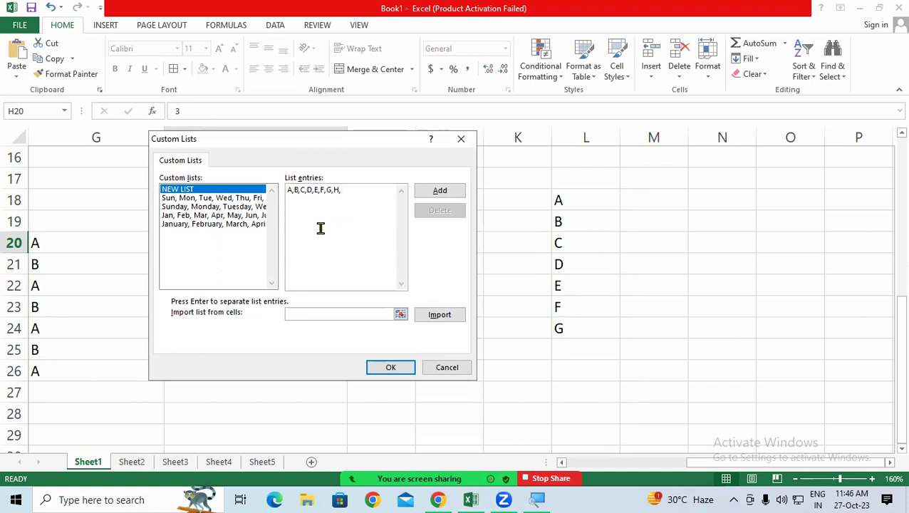
Step: Type comma-separated letters A through Z as a new list, add it, and close the editor
type("I,J,K,L,M,N,O,P,Q,R,S,T,U,V,W,X,Y,Z")
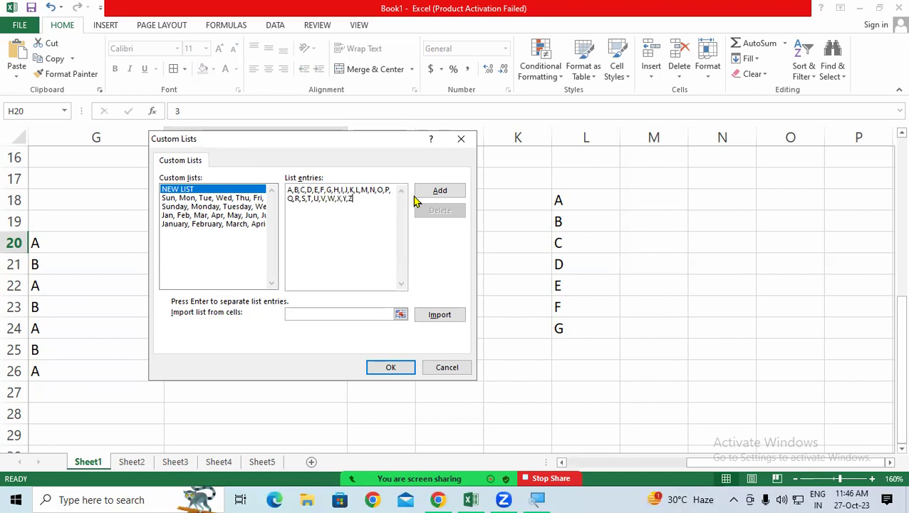
left_click(431, 193)
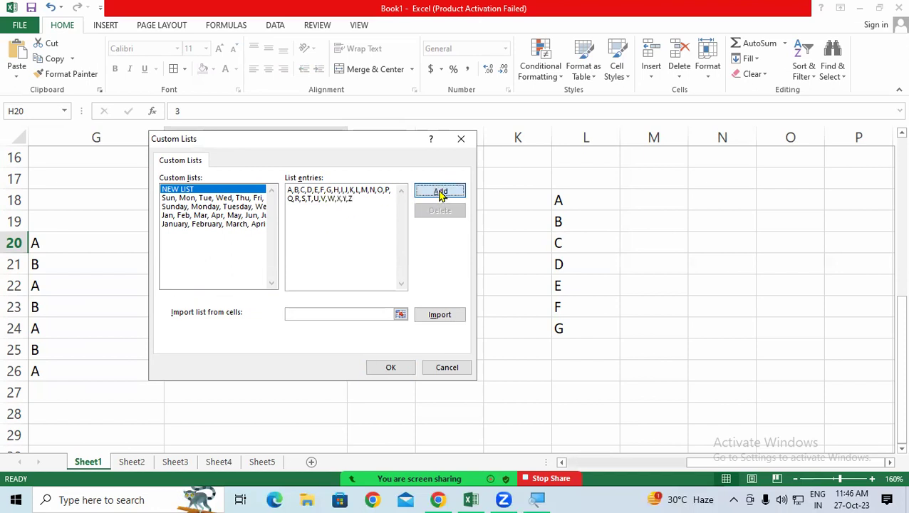
left_click(392, 368)
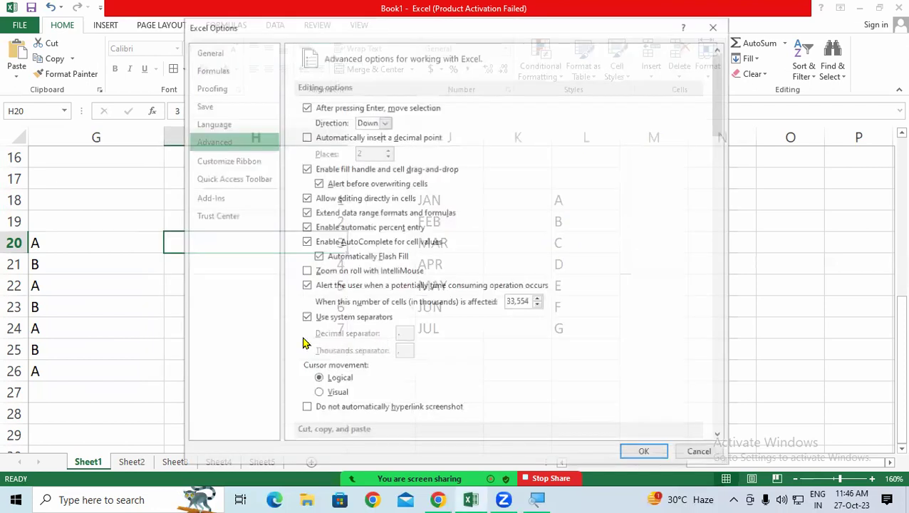
Step: Fill G20 down to G26 to produce A through G, then select the long number in G1
left_click(646, 454)
mouse_move(96, 245)
left_mouse_down()
mouse_move(141, 269)
mouse_move(155, 369)
left_mouse_up()
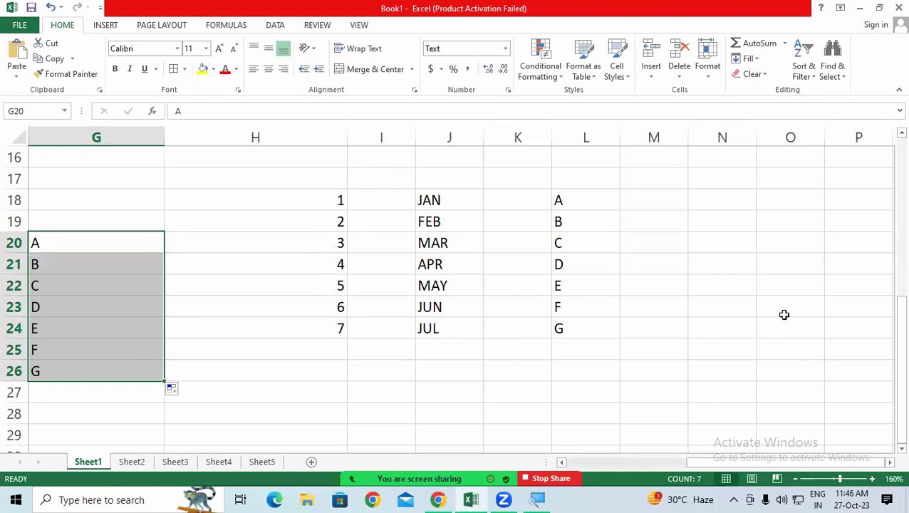
scroll(316, 261, "up", 5)
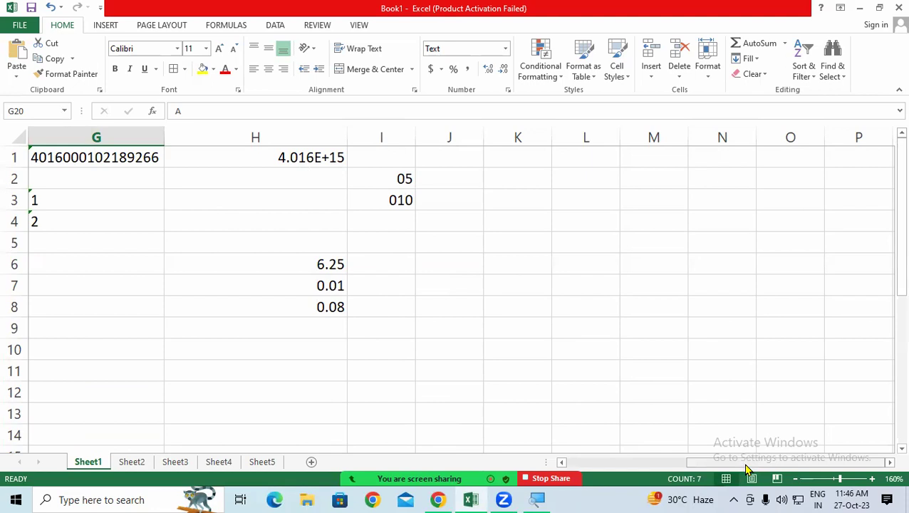
left_click_drag(744, 463, 456, 459)
left_click(484, 157)
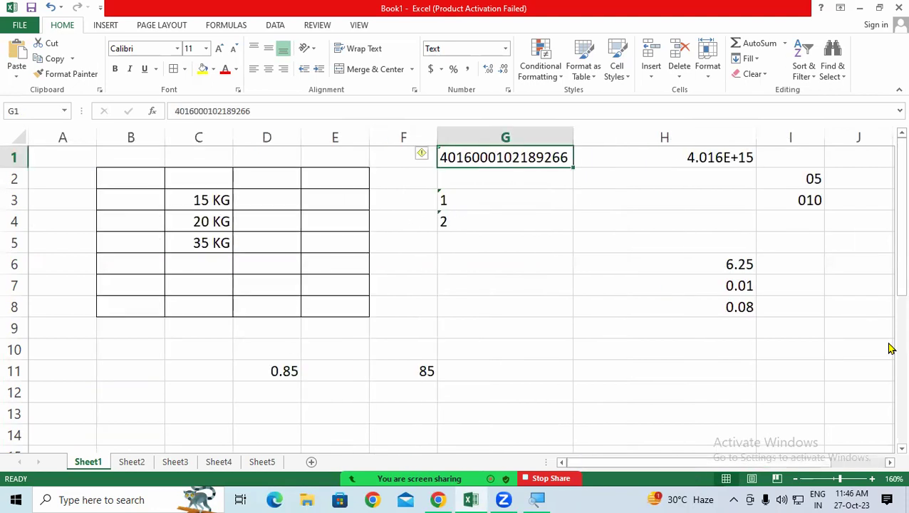